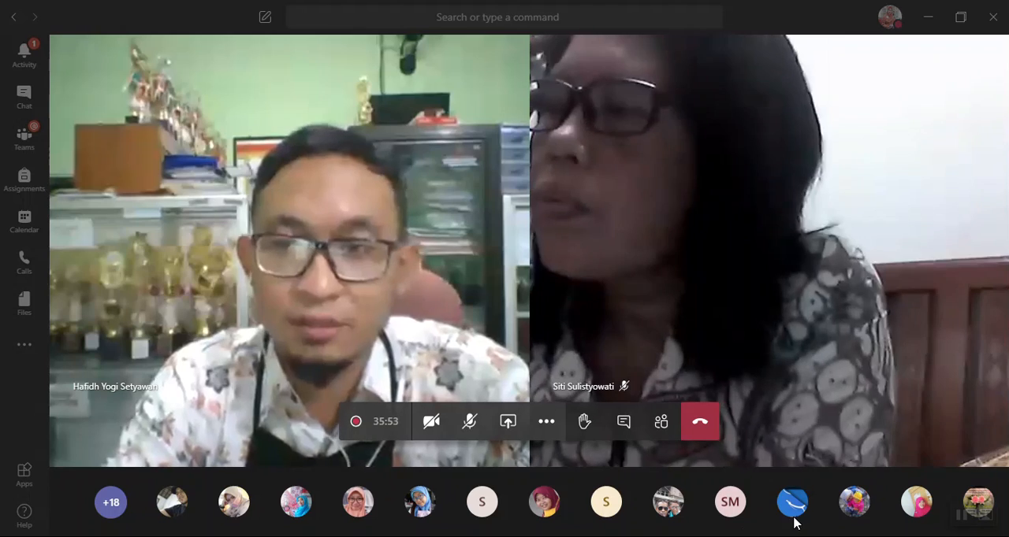
Look at the Sway start page from Office 365, minimise the floating meeting window, and return to the Office 365 home page
{"action": "mouse_move", "coordinate": [794, 518]}
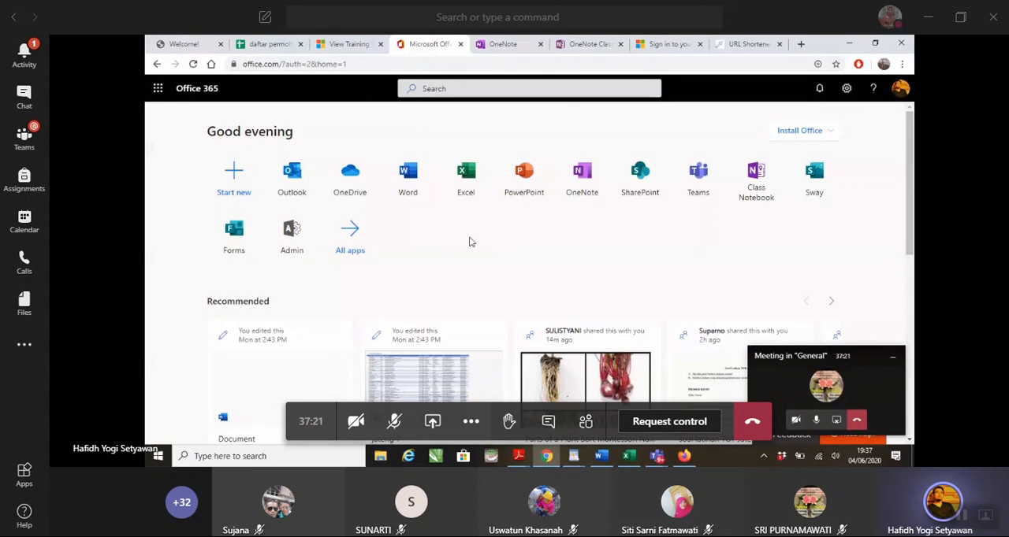
{"action": "left_click", "coordinate": [819, 191]}
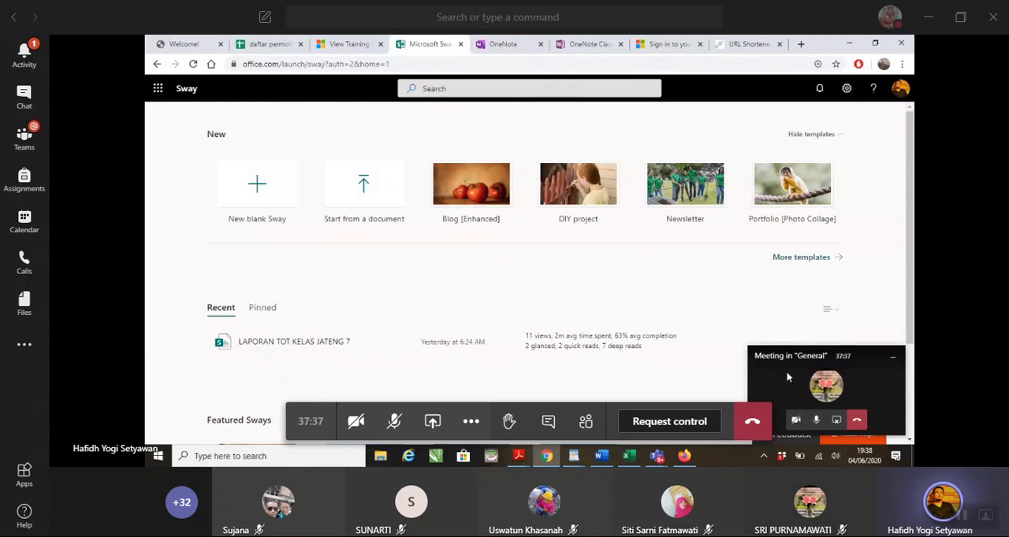
{"action": "left_click", "coordinate": [892, 359]}
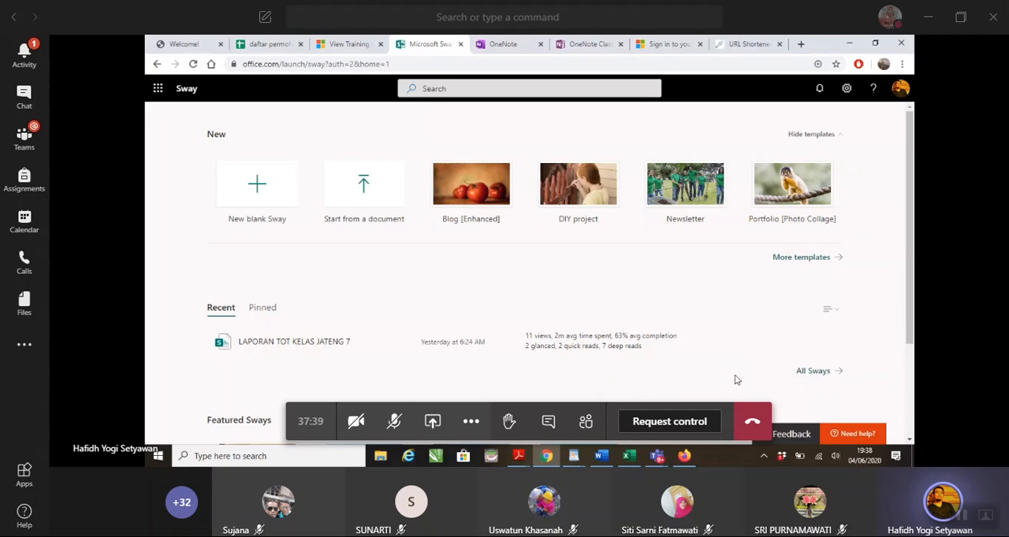
{"action": "left_click", "coordinate": [157, 65]}
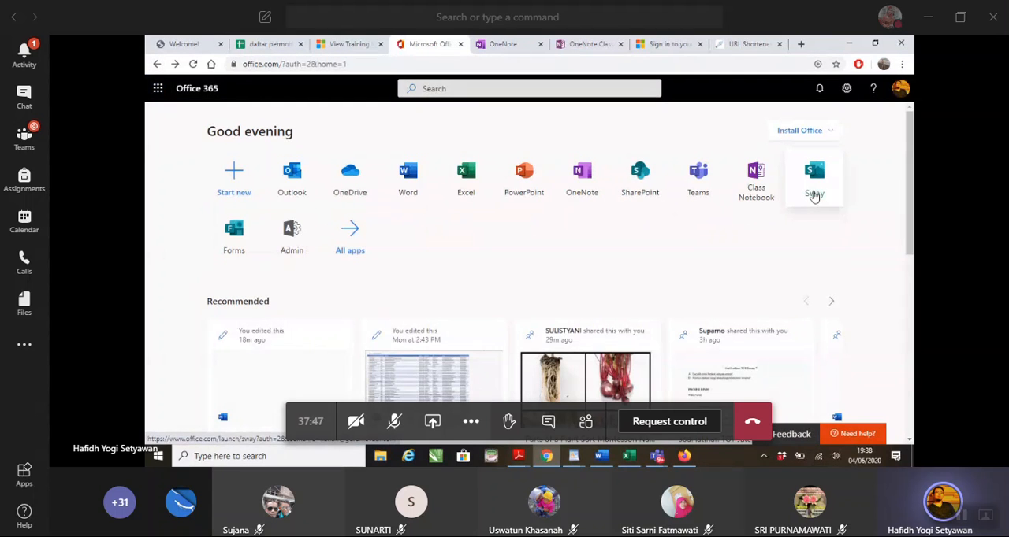
Switch to Word and create a new blank document
{"action": "left_click", "coordinate": [609, 457]}
{"action": "left_click", "coordinate": [161, 64]}
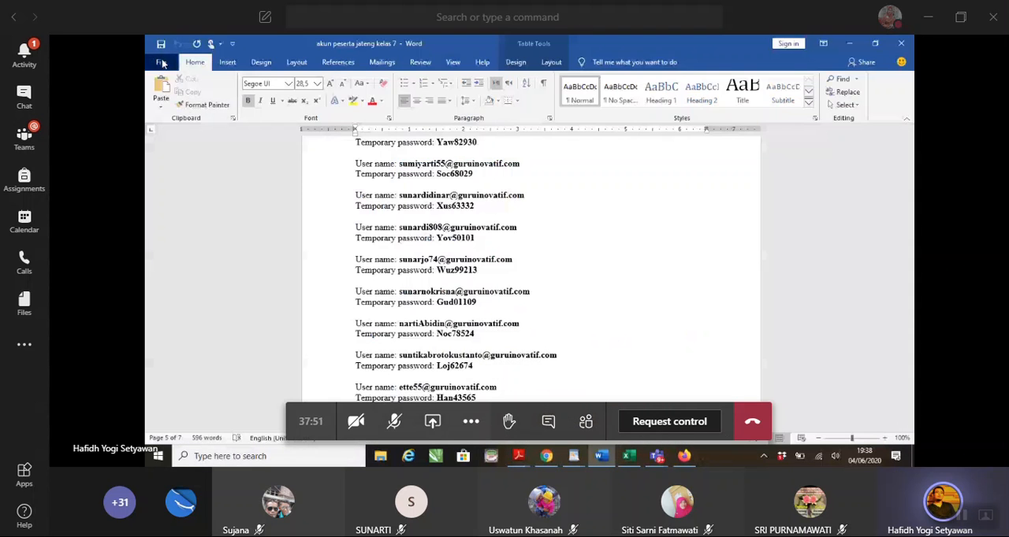
{"action": "left_click", "coordinate": [295, 143]}
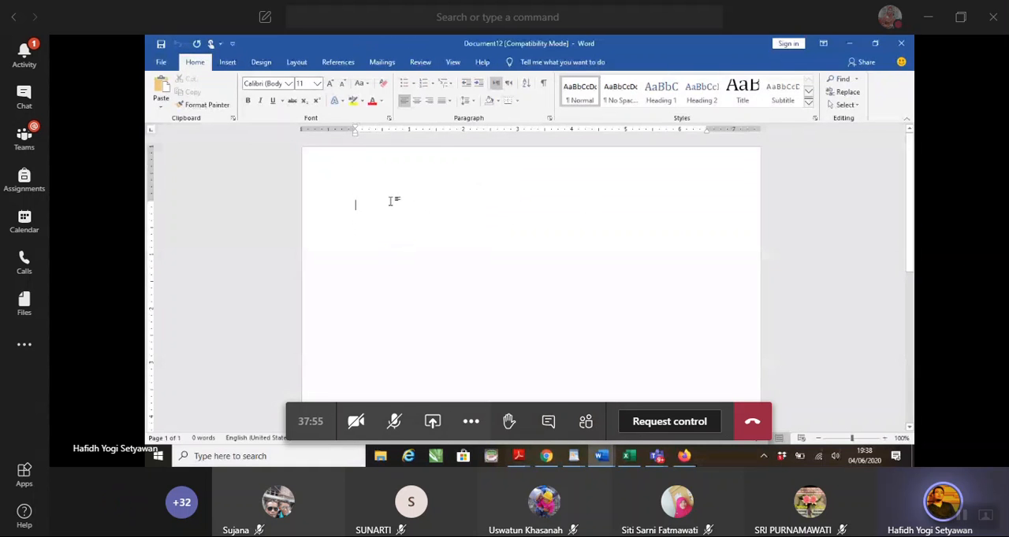
Enter the heading PEMBELAJARAN SWAY on the first line of the blank document
{"action": "type", "text": "sem"}
{"action": "key", "text": "BackSpace"}
{"action": "key", "text": "BackSpace"}
{"action": "key", "text": "BackSpace"}
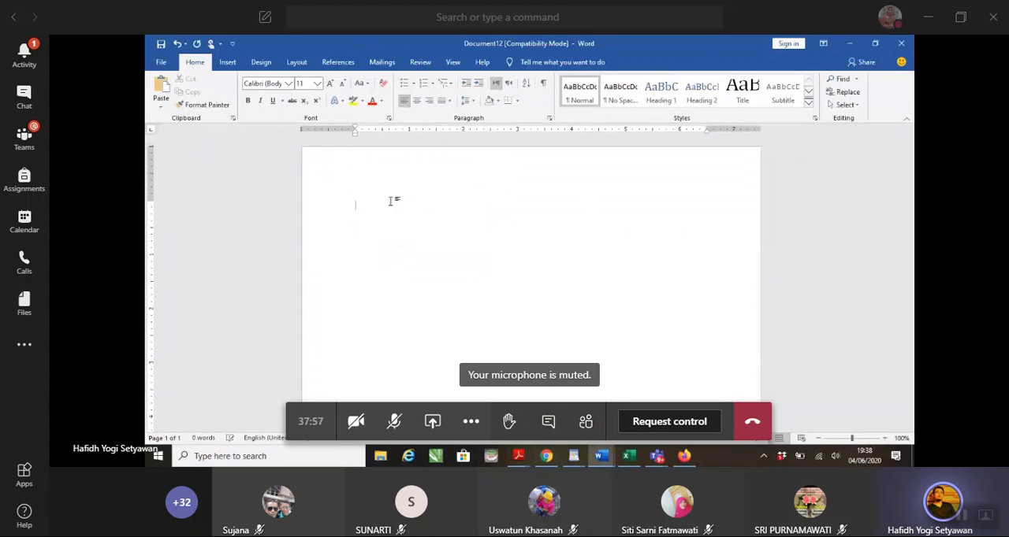
{"action": "type", "text": "PEMBELAJARAN SWA"}
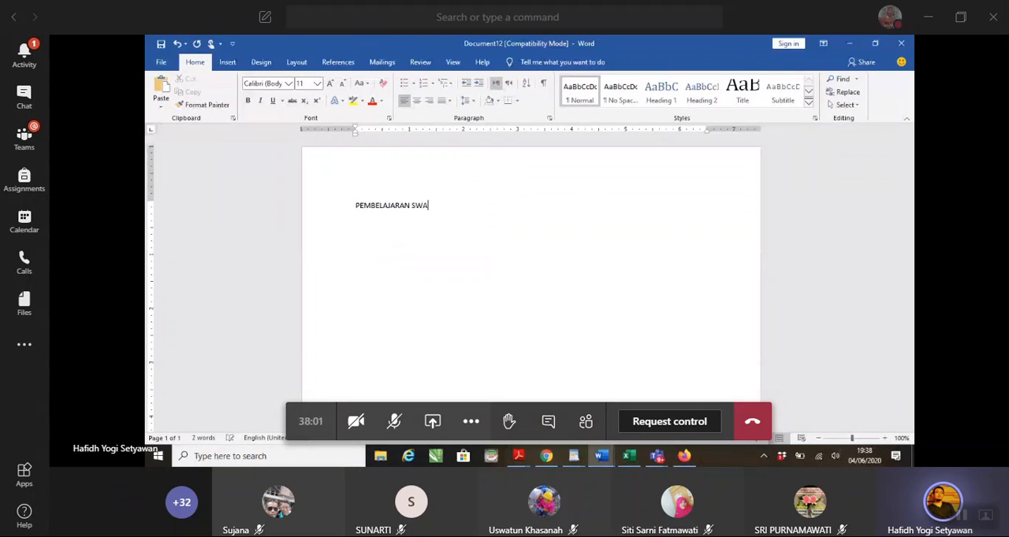
{"action": "type", "text": "Y"}
Insert the screenshot of the Office 365 home page below the heading and caption it KLIK SWAY
{"action": "key", "text": "Return"}
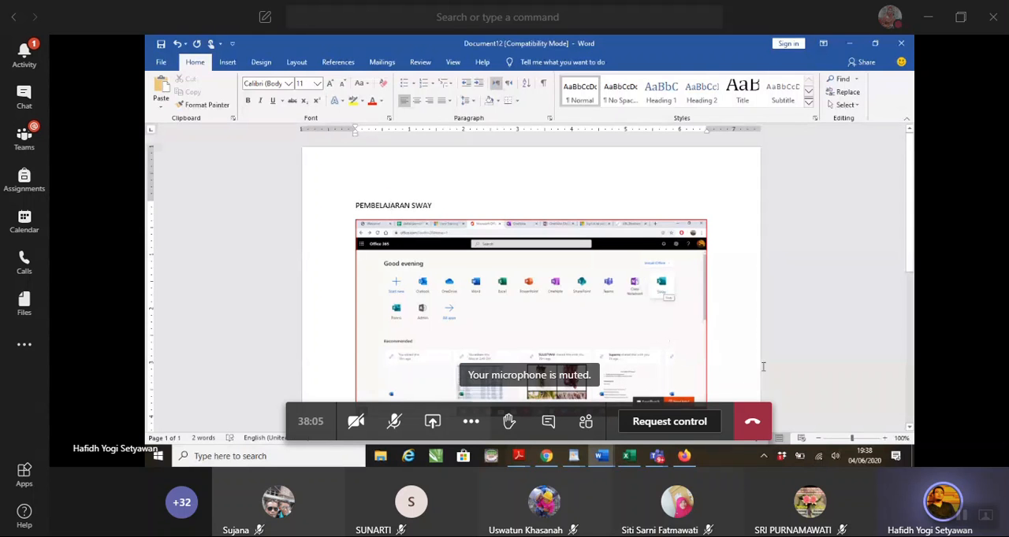
{"action": "key", "text": "Return"}
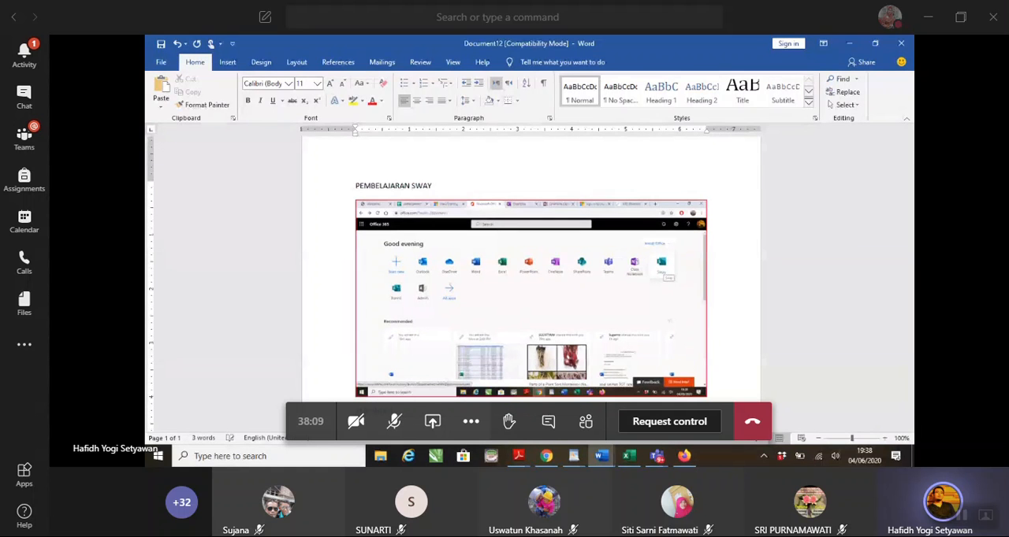
{"action": "key", "text": "Return"}
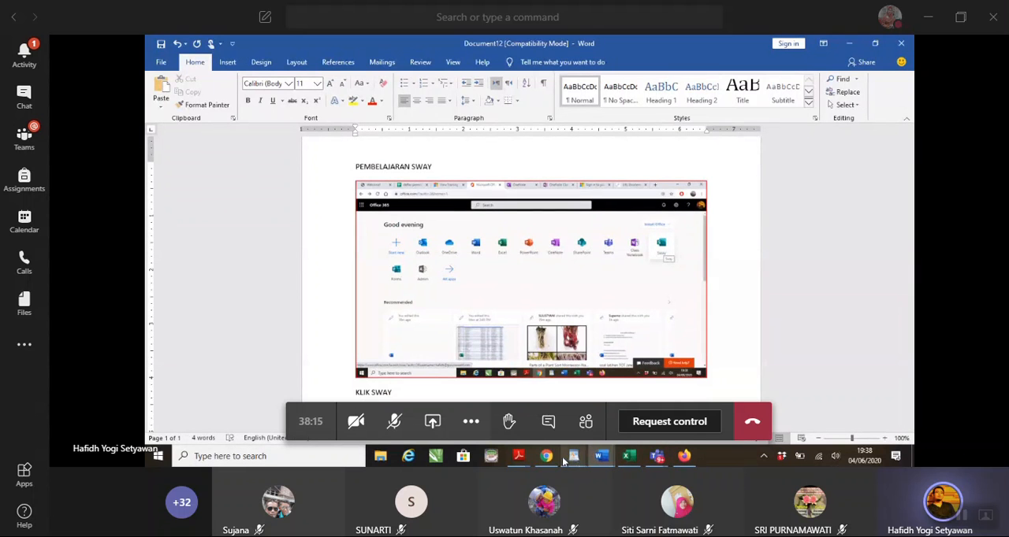
Switch to Chrome, open the Sway start page, and close the Portfolio template's tab
{"action": "mouse_move", "coordinate": [562, 462]}
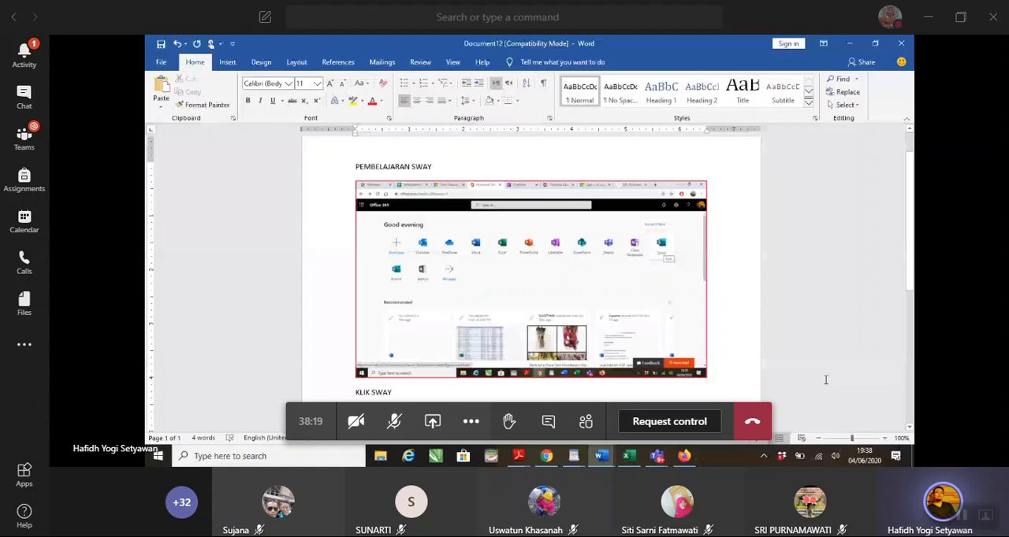
{"action": "left_click", "coordinate": [546, 457]}
{"action": "left_click", "coordinate": [822, 185]}
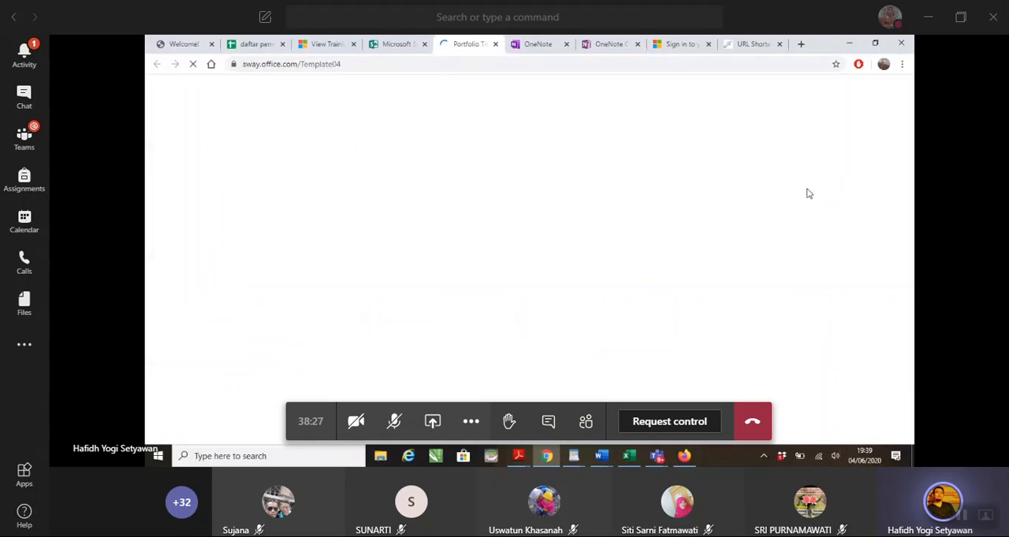
{"action": "left_click", "coordinate": [403, 43]}
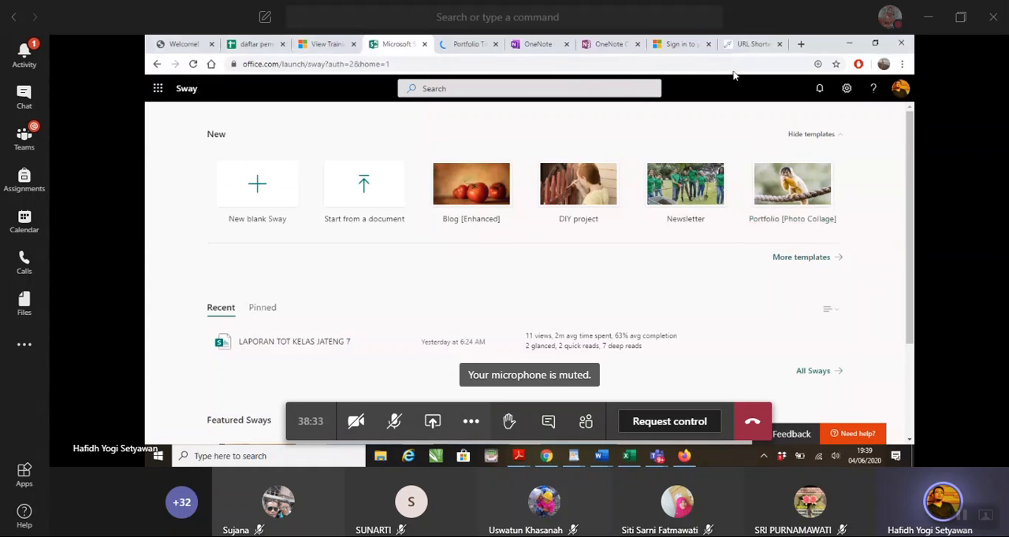
{"action": "left_click", "coordinate": [495, 44]}
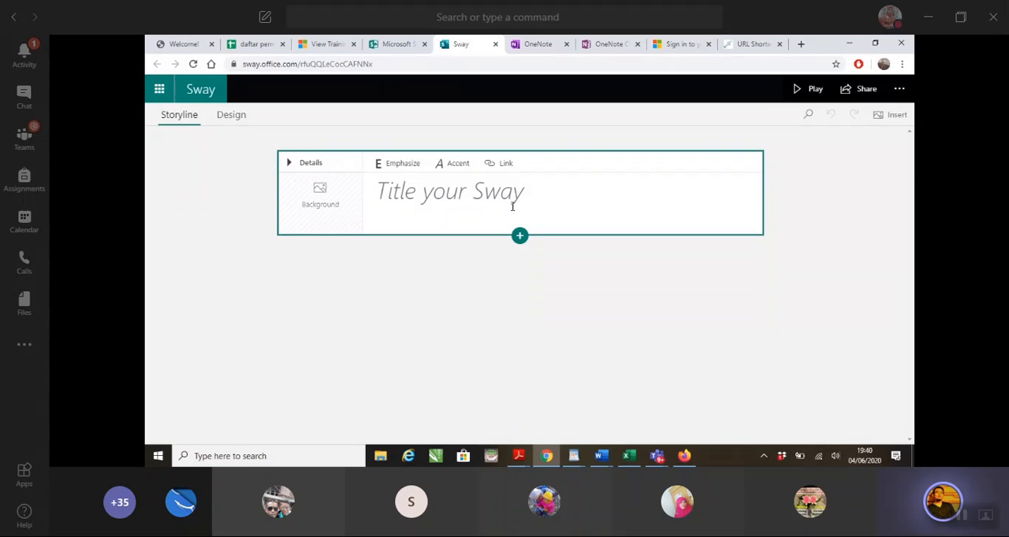
Title the new blank Sway PANCASILA
{"action": "left_click", "coordinate": [538, 190]}
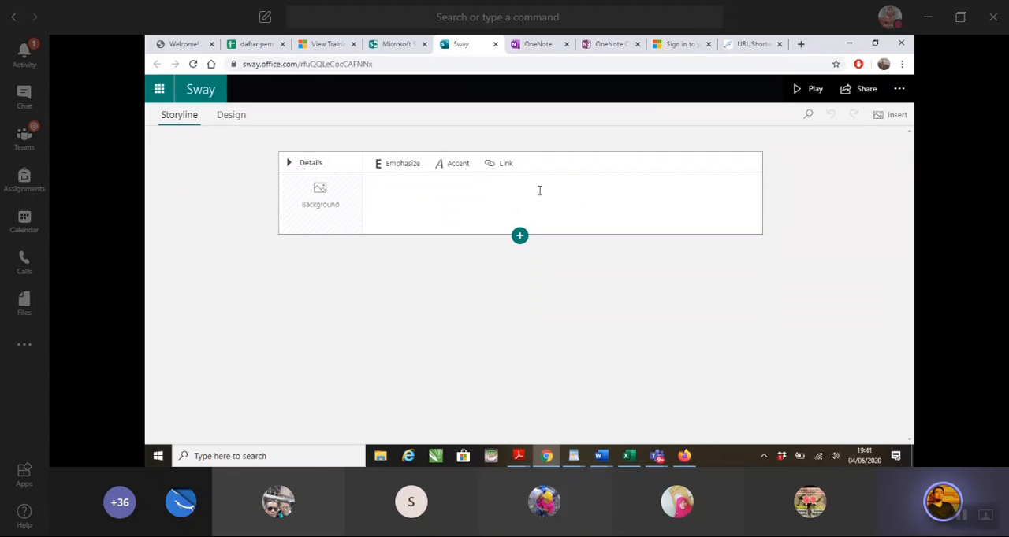
{"action": "type", "text": "PANCASILA"}
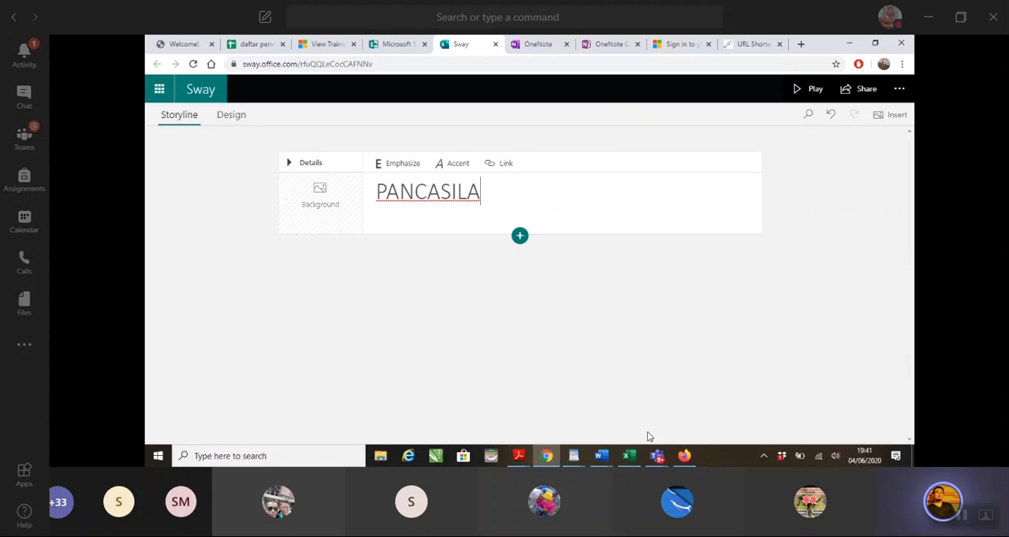
Switch to the Word tutorial document, paste the screenshot of the titled Sway, and caption it BERIKAN JUDUL
{"action": "mouse_move", "coordinate": [661, 458]}
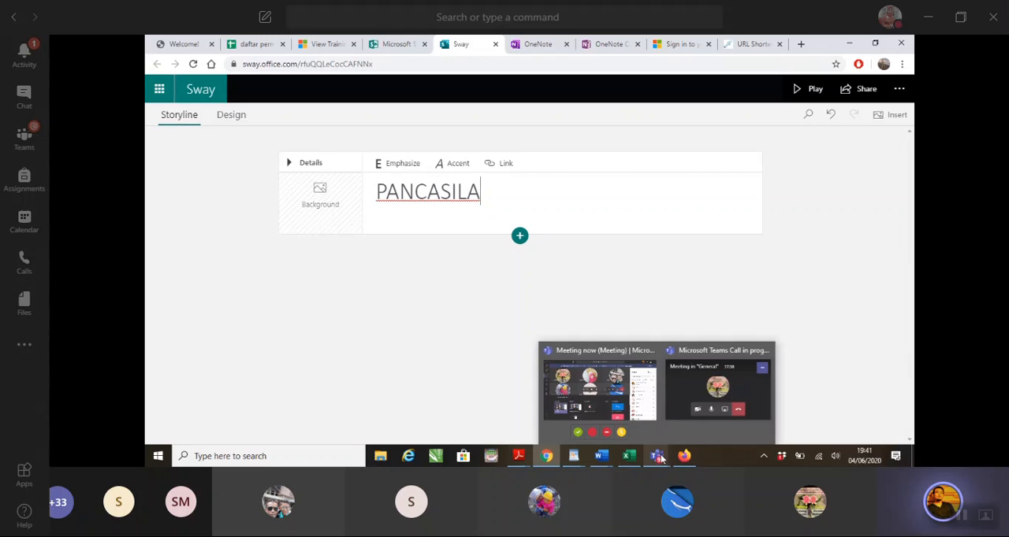
{"action": "left_click", "coordinate": [701, 416]}
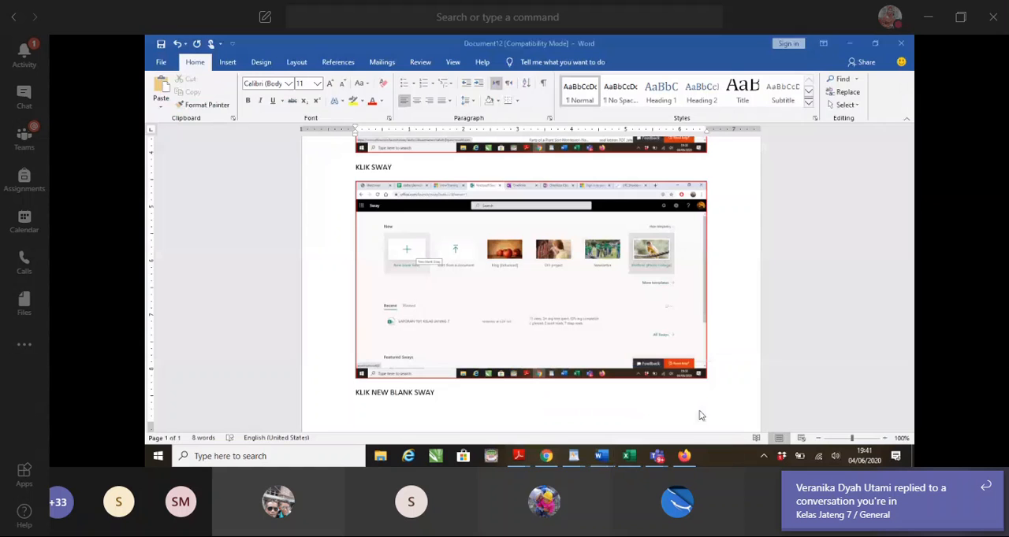
{"action": "key", "text": "ctrl+v"}
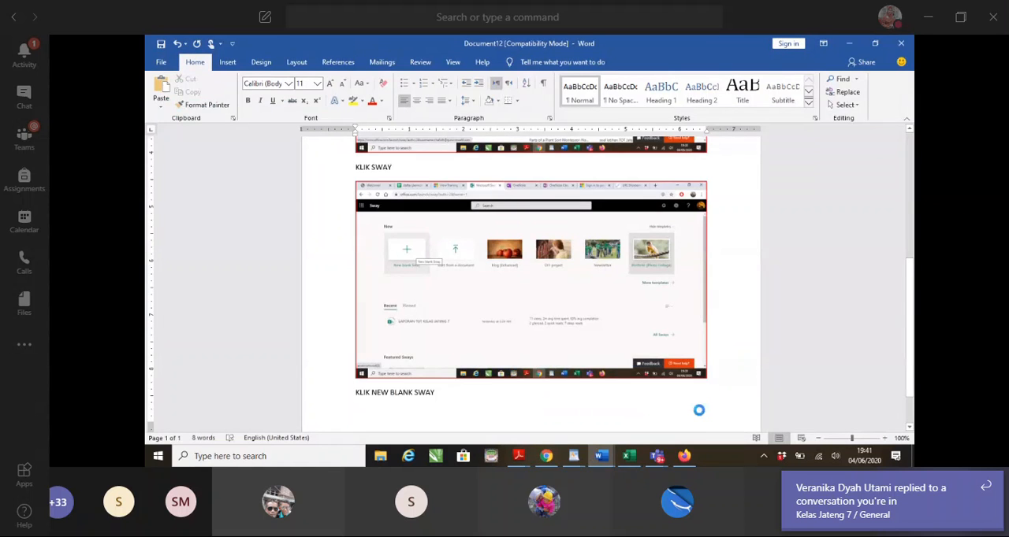
{"action": "key", "text": "Return"}
{"action": "type", "text": "BERIKAN "}
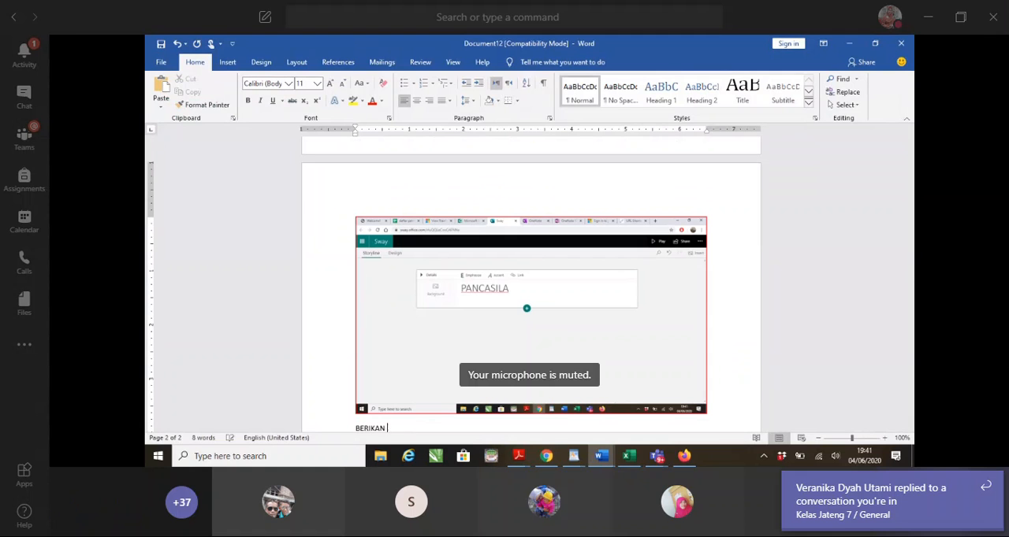
{"action": "type", "text": "JUDUL"}
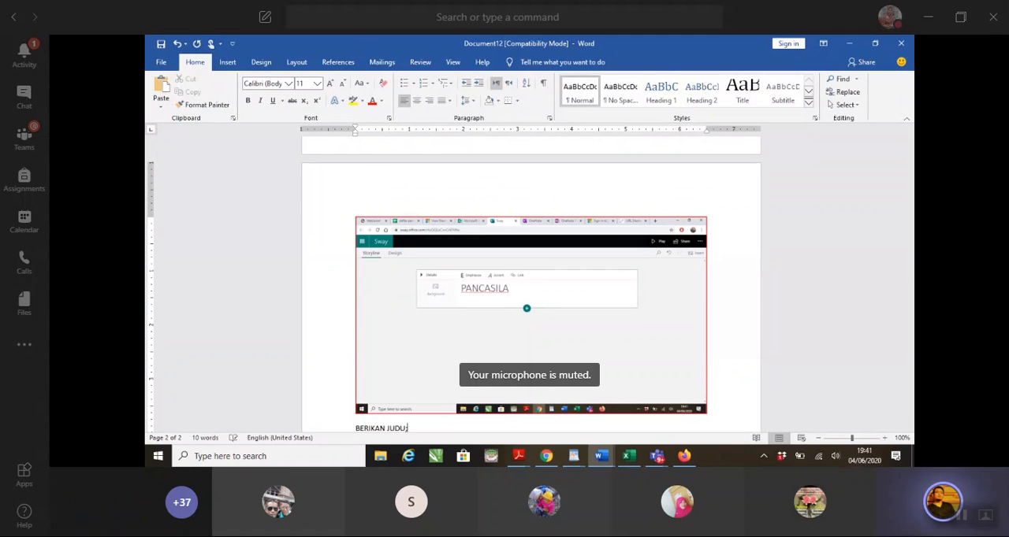
{"action": "scroll", "coordinate": [712, 411], "scroll_direction": "down", "scroll_amount": 1}
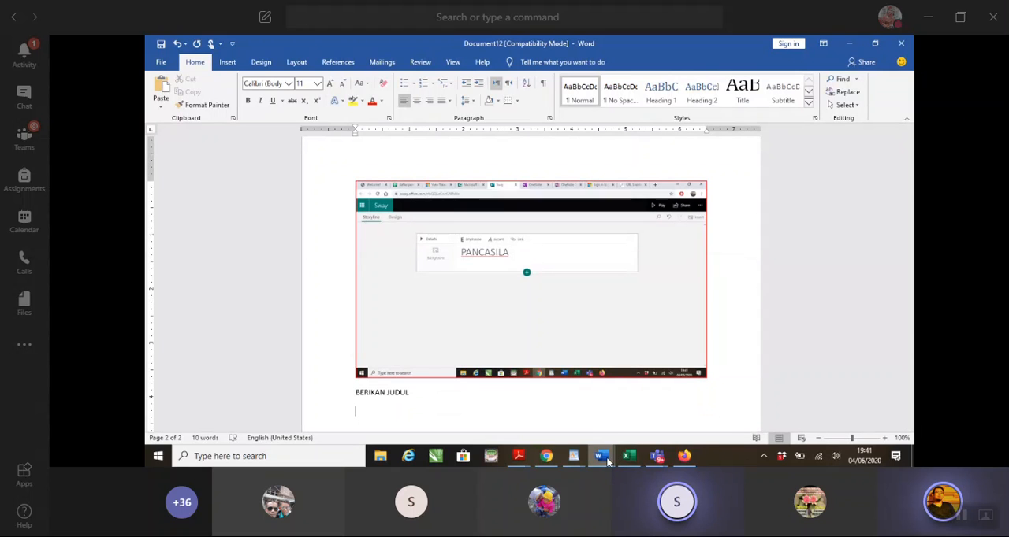
Capture Sway's Insert option in Chrome and paste the screenshot into the Word tutorial document with the caption KLIK INSERT
{"action": "mouse_move", "coordinate": [601, 461]}
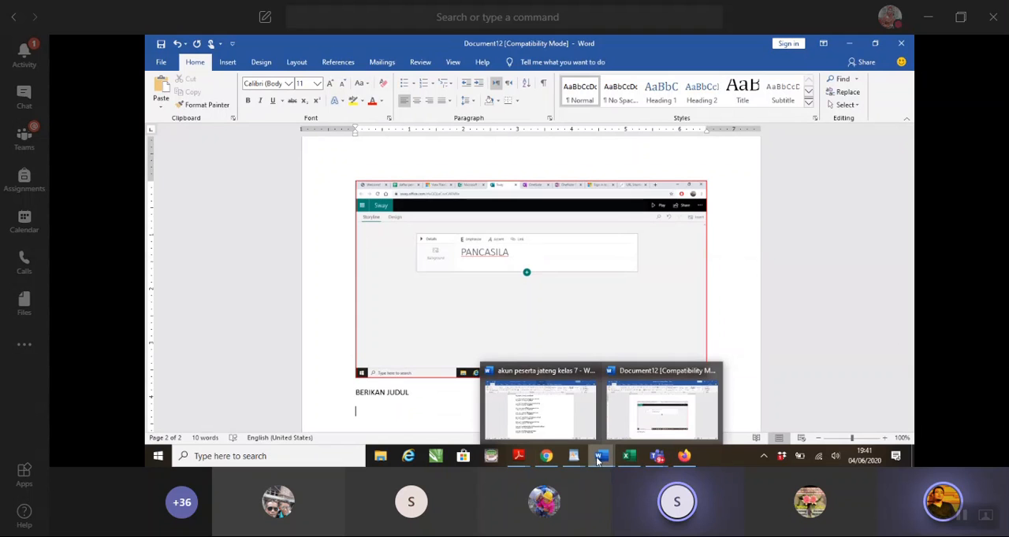
{"action": "left_click", "coordinate": [546, 456]}
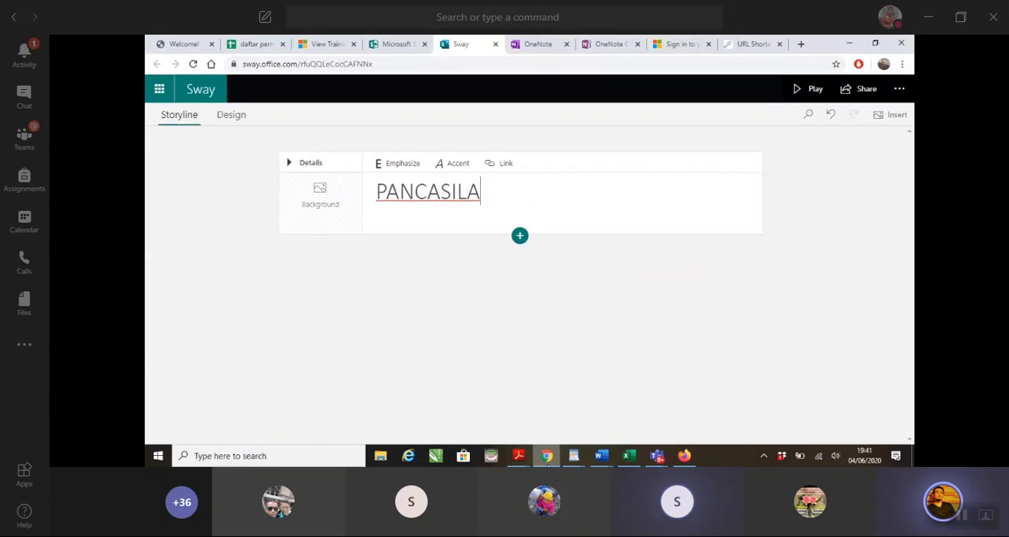
{"action": "left_click", "coordinate": [889, 119]}
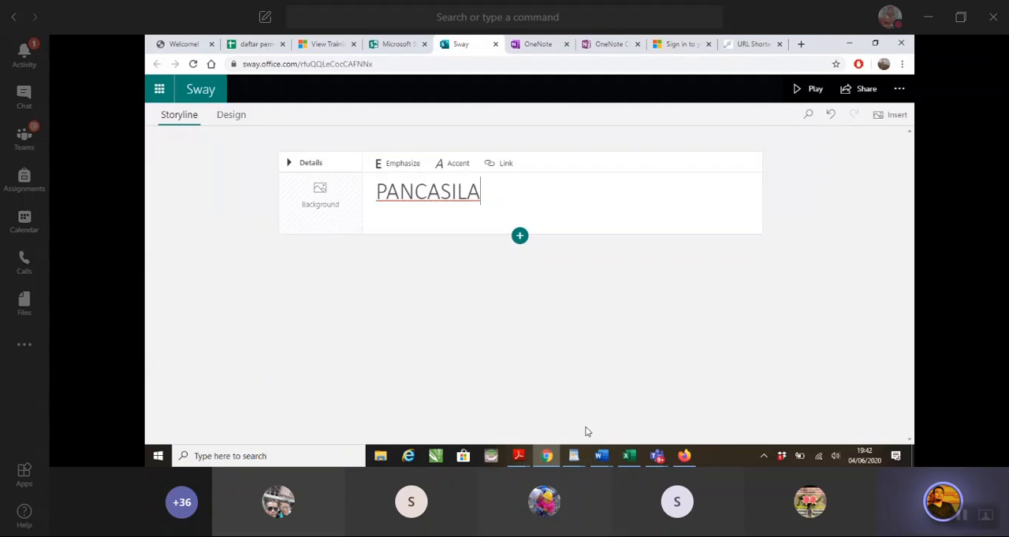
{"action": "left_click", "coordinate": [601, 455]}
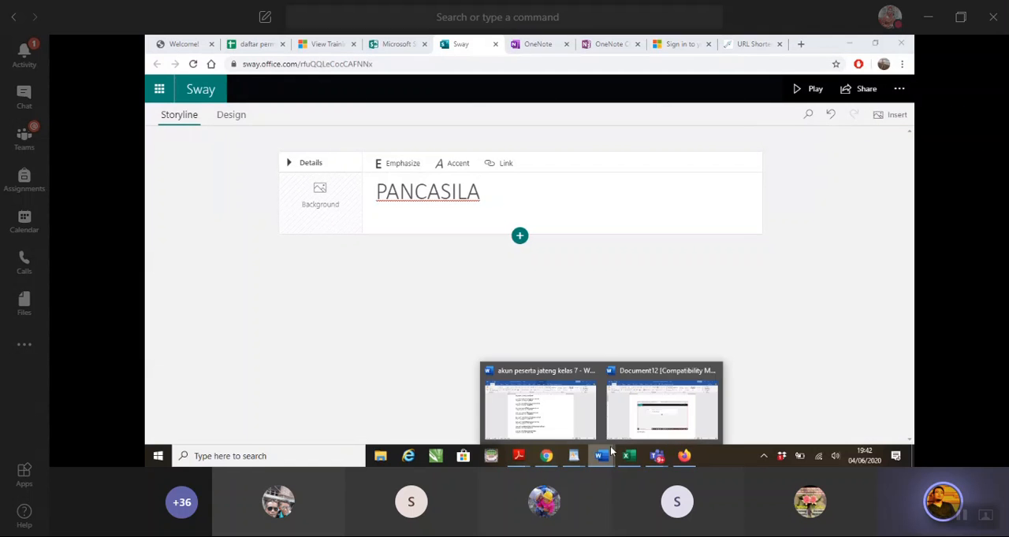
{"action": "left_click", "coordinate": [646, 427]}
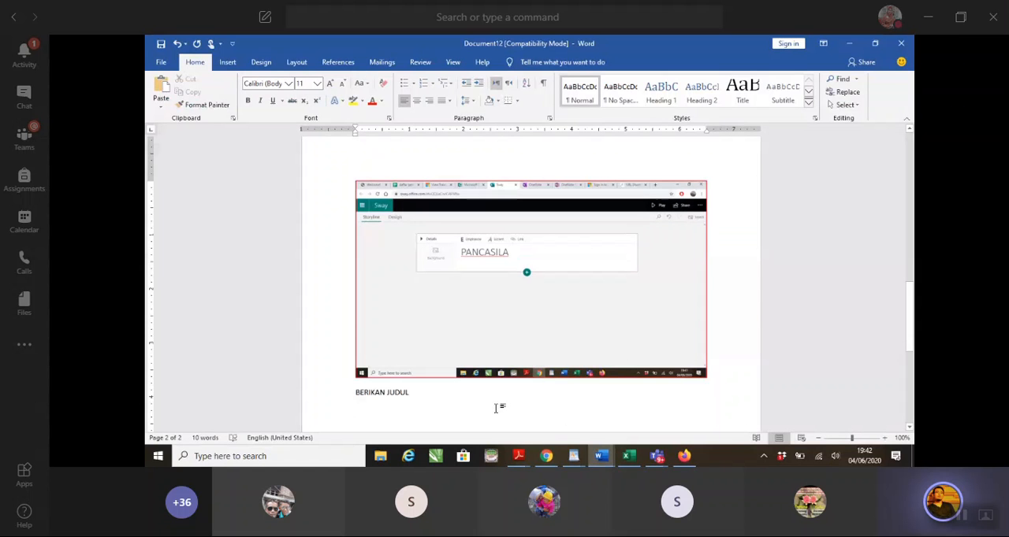
{"action": "key", "text": "ctrl+v"}
{"action": "key", "text": "Return"}
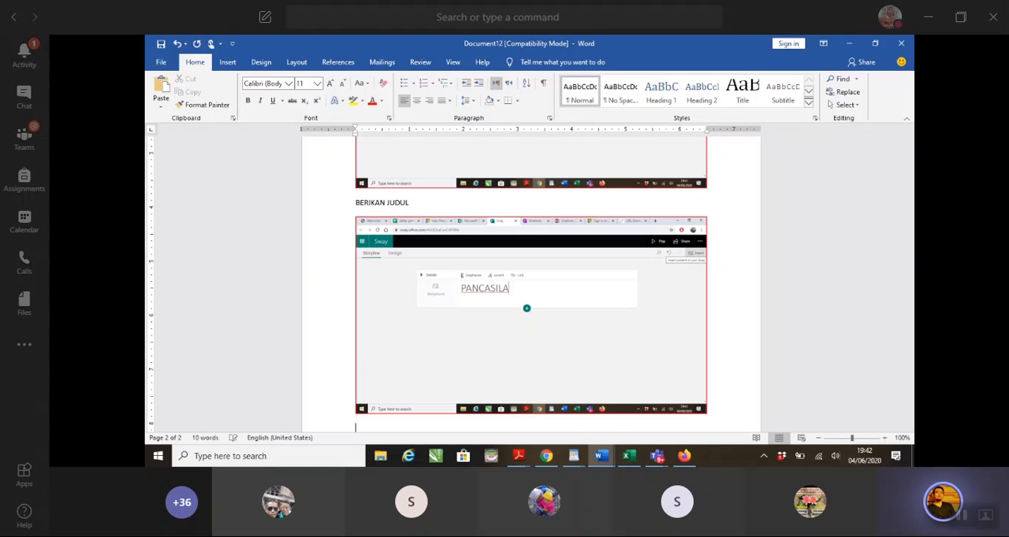
{"action": "type", "text": "KLIK INSERT"}
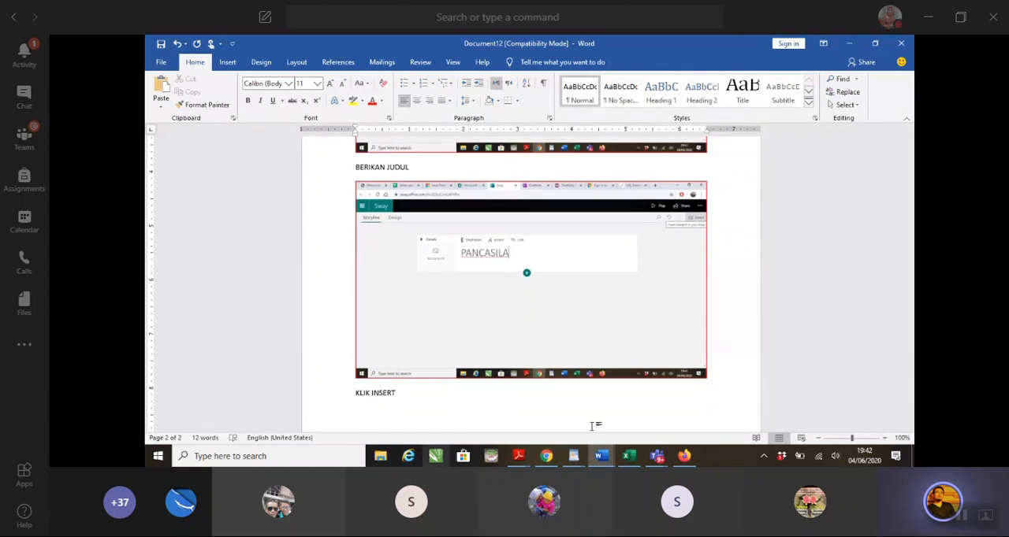
Switch back to the PANCASILA Sway in Chrome, open its content insertion pane, and expand the list of content sources
{"action": "mouse_move", "coordinate": [601, 456]}
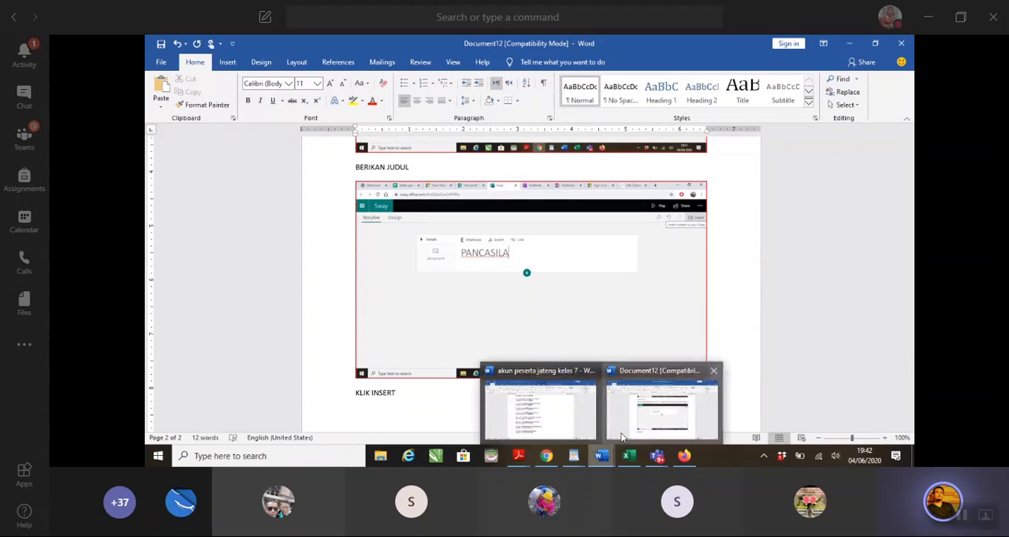
{"action": "left_click", "coordinate": [549, 405]}
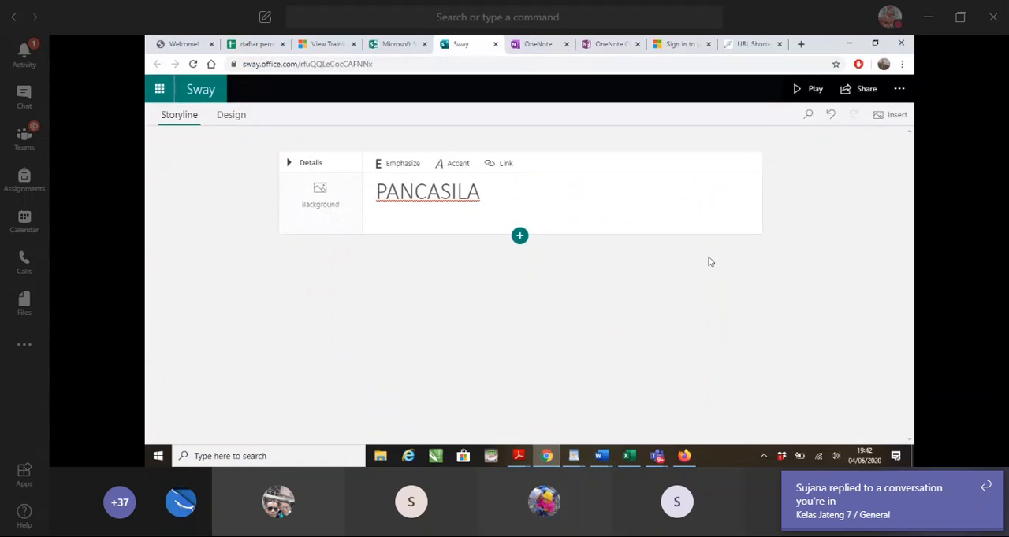
{"action": "left_click", "coordinate": [893, 116]}
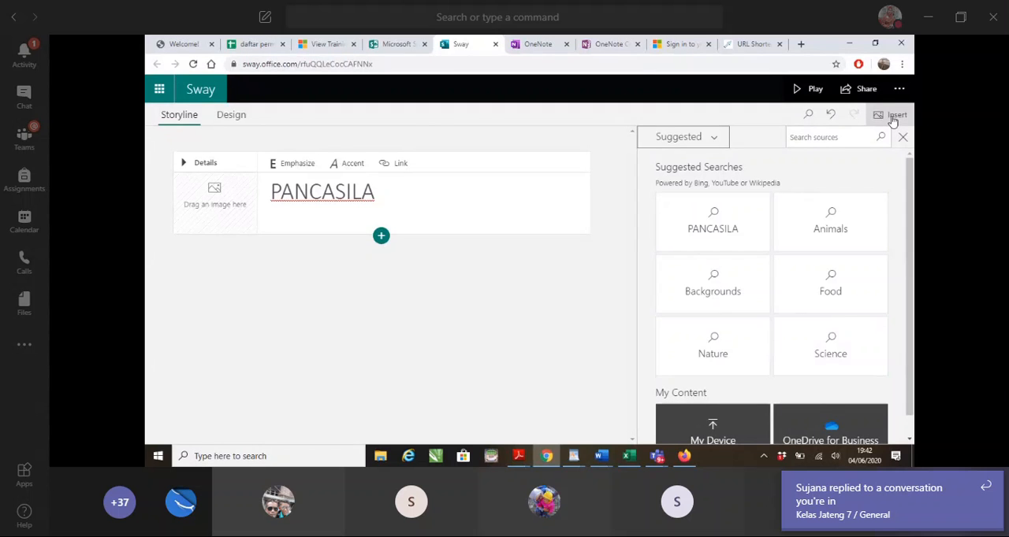
{"action": "left_click", "coordinate": [717, 144]}
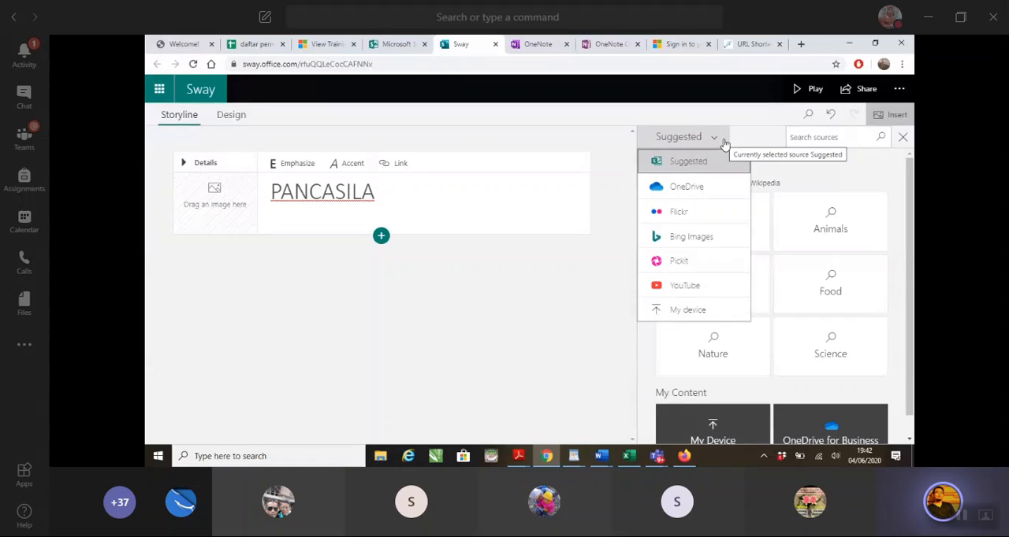
Switch to the Word tutorial document, paste the screenshot of Sway's source list, and caption it KLIK SUGGEST> KLIK ARAH BAWAH
{"action": "left_click", "coordinate": [597, 462]}
{"action": "left_click", "coordinate": [646, 428]}
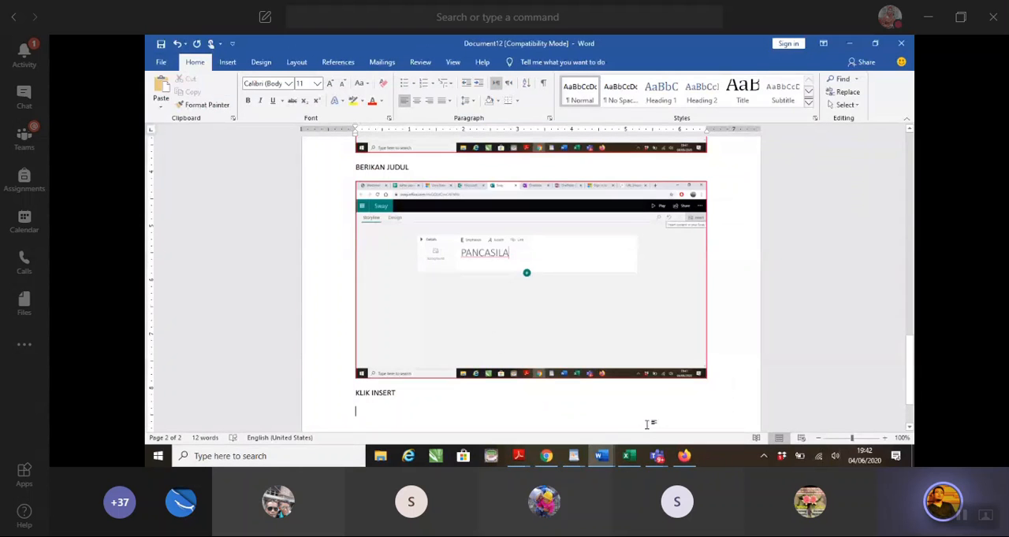
{"action": "key", "text": "ctrl+v"}
{"action": "type", "text": "KLIK SUGGEST"}
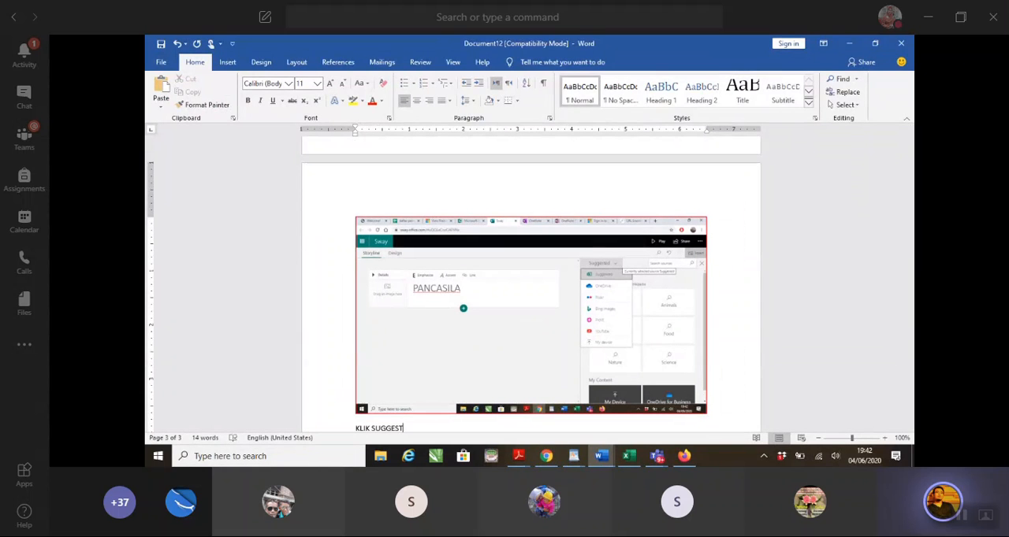
{"action": "type", "text": "> KLIK ARAH BAWAH"}
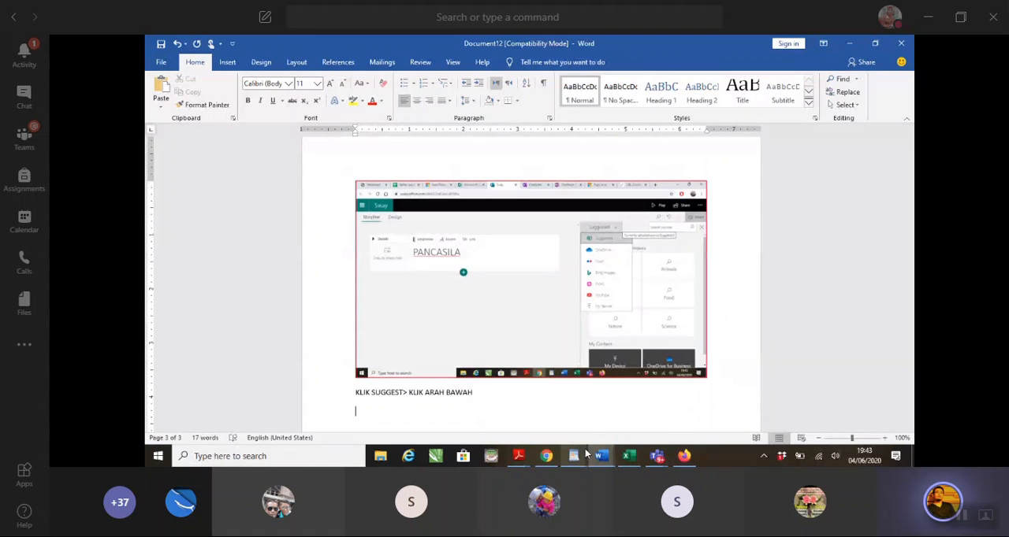
Revisit Sway's source list in Chrome and return to the space below the last caption in the Word tutorial document
{"action": "left_click", "coordinate": [546, 455]}
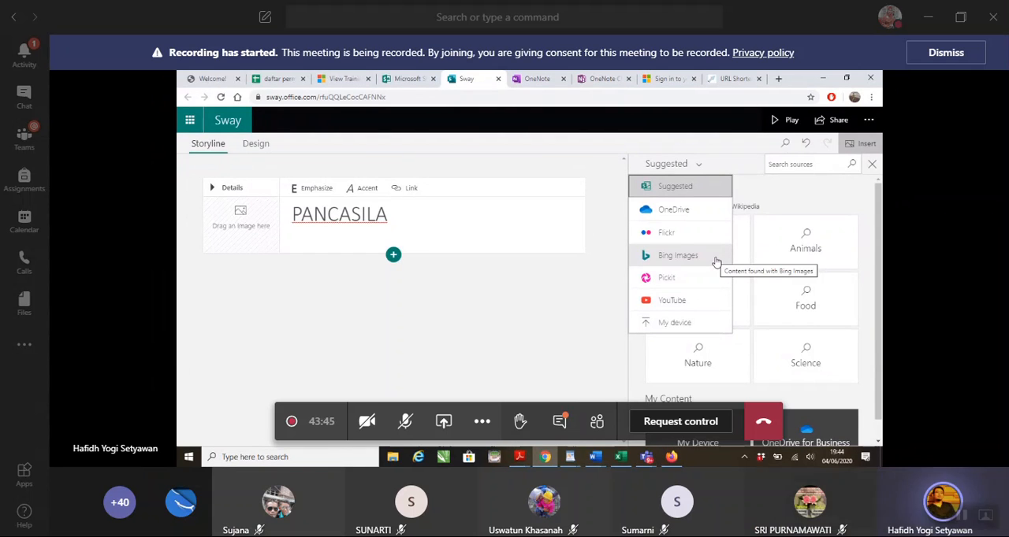
{"action": "left_click", "coordinate": [596, 462]}
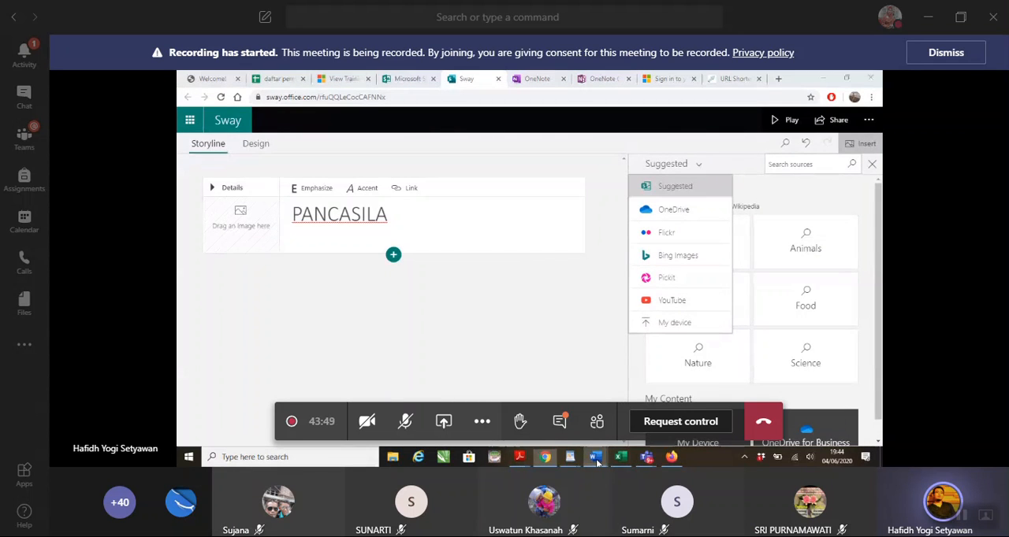
{"action": "left_click", "coordinate": [632, 418]}
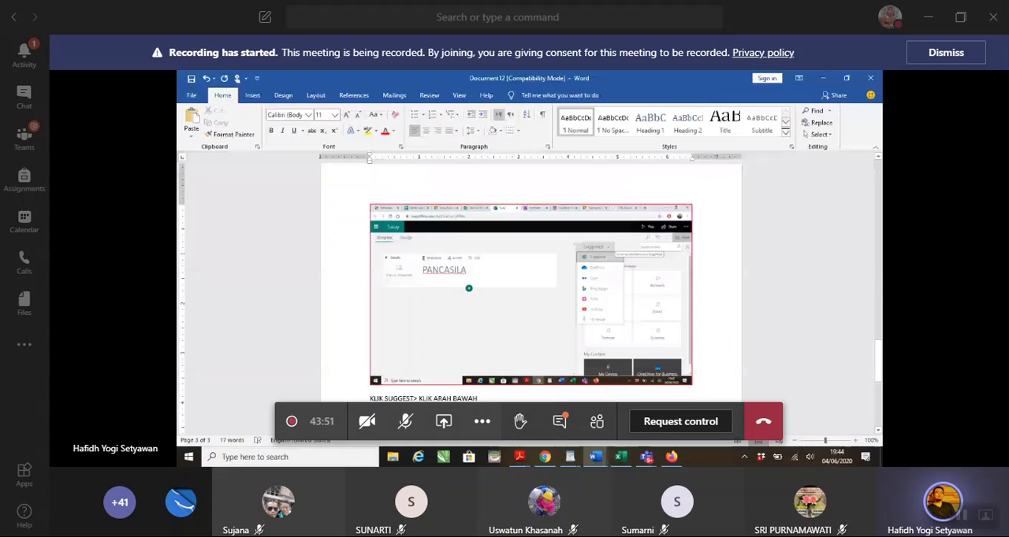
{"action": "scroll", "coordinate": [530, 292], "scroll_direction": "down", "scroll_amount": 5}
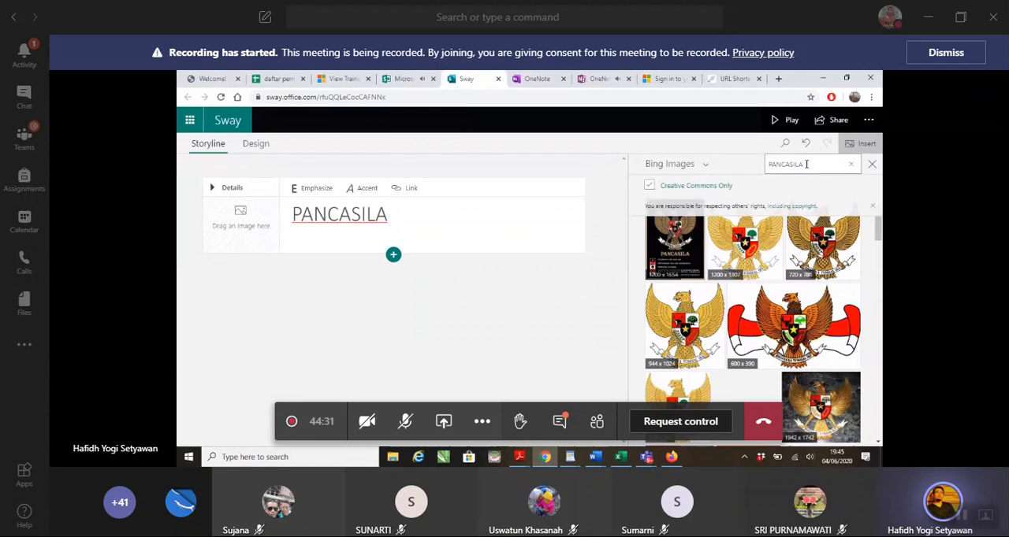
Clear the PANCASILA search term in Sway, choose Bing Images as the content source again, and bring up the search suggestions
{"action": "left_click", "coordinate": [851, 167]}
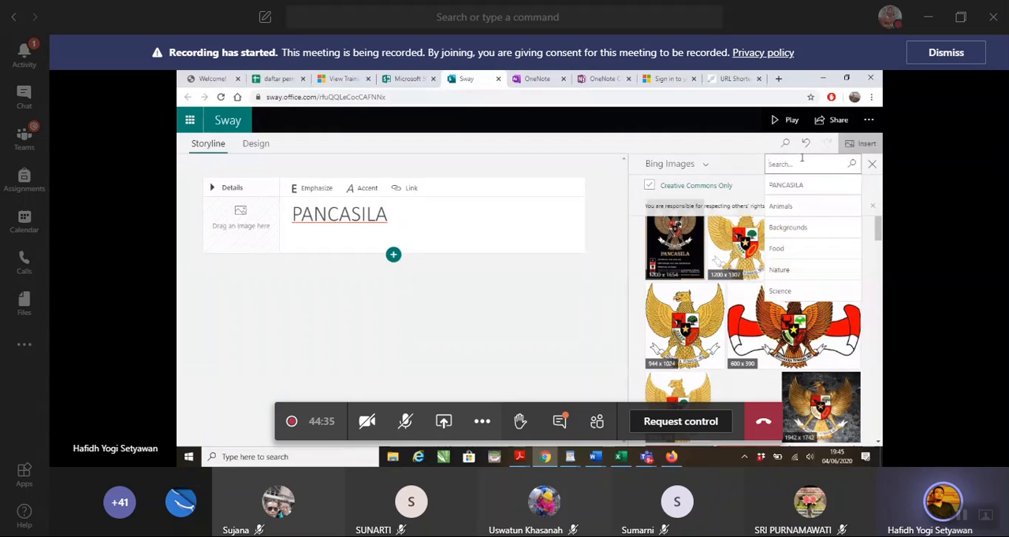
{"action": "left_click", "coordinate": [741, 148]}
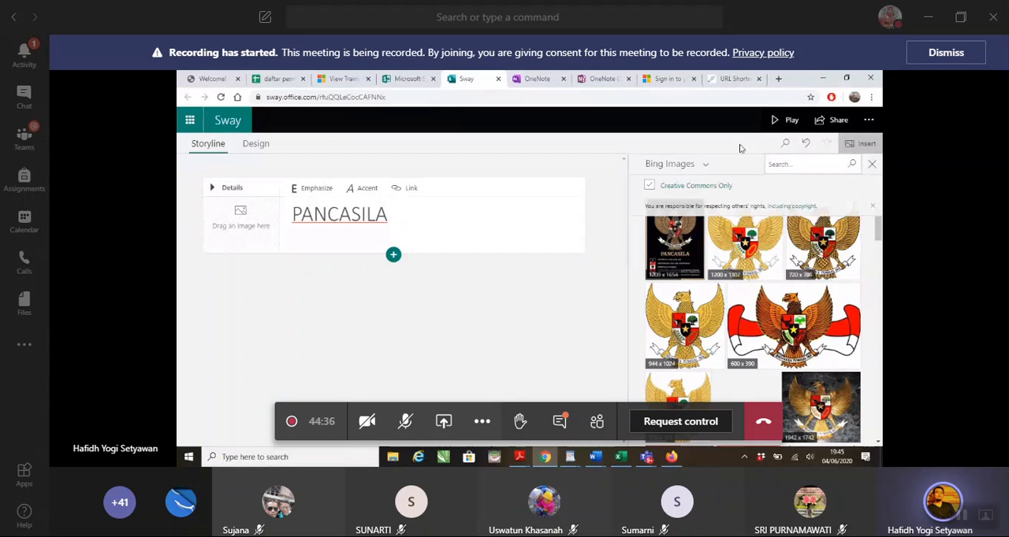
{"action": "left_click", "coordinate": [706, 169]}
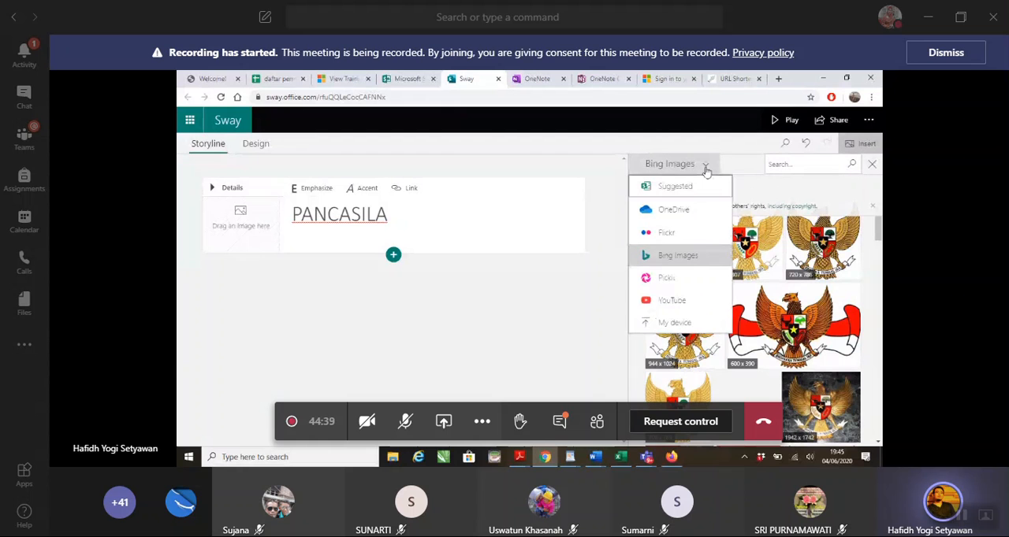
{"action": "left_click", "coordinate": [701, 257]}
{"action": "left_click", "coordinate": [802, 163]}
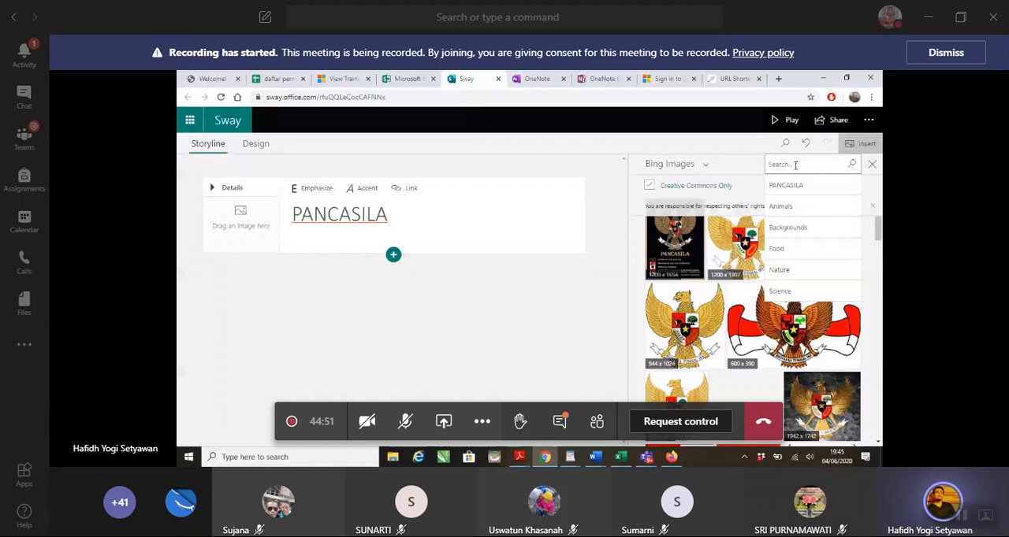
Switch to the Word tutorial document and dismiss the meeting's recording notice
{"action": "left_click", "coordinate": [611, 457]}
{"action": "left_click", "coordinate": [651, 390]}
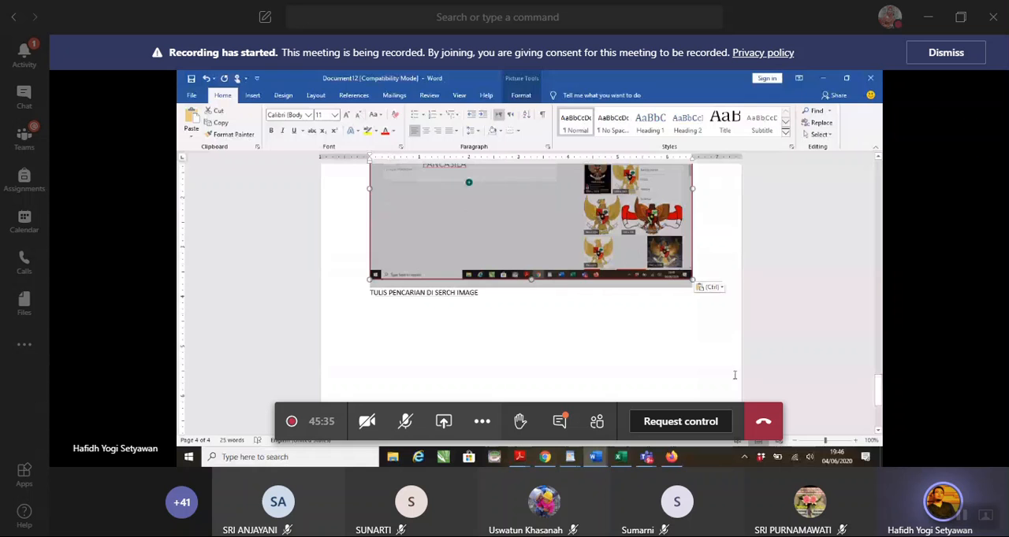
{"action": "left_click", "coordinate": [946, 54]}
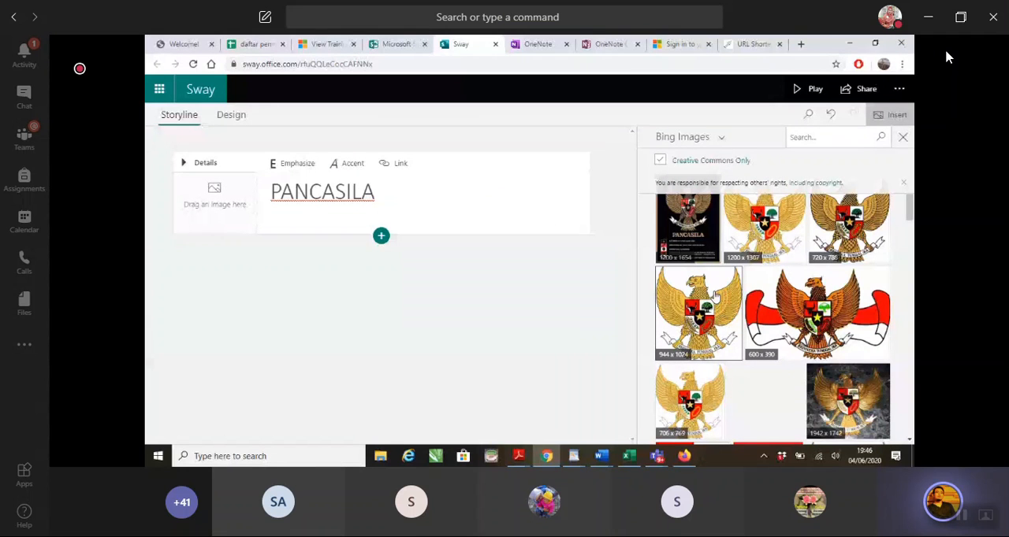
Demonstrate twice placing the 600 x 390 Garuda image on the title card, moving it to a separate card below, and deleting that card
{"action": "left_click", "coordinate": [715, 295]}
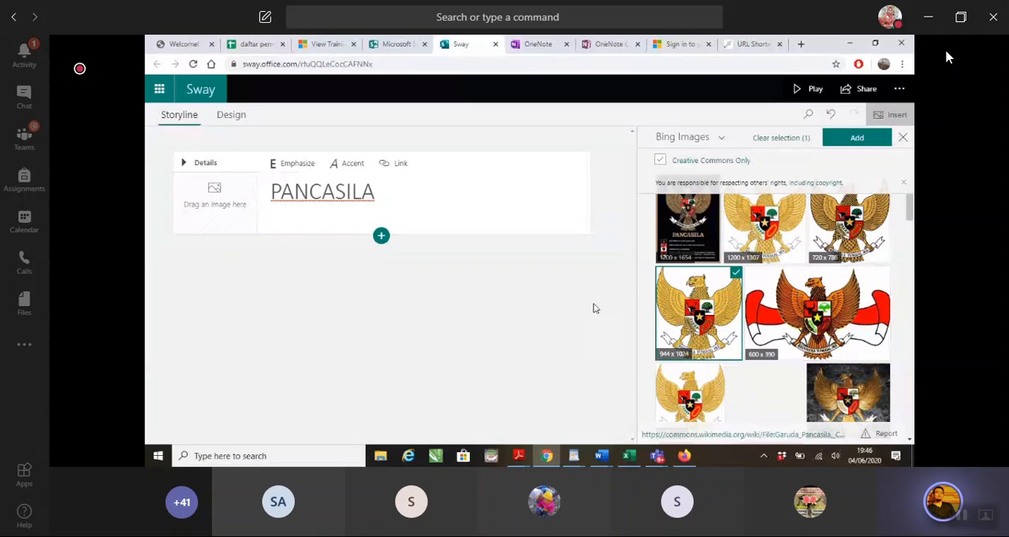
{"action": "left_click", "coordinate": [681, 300]}
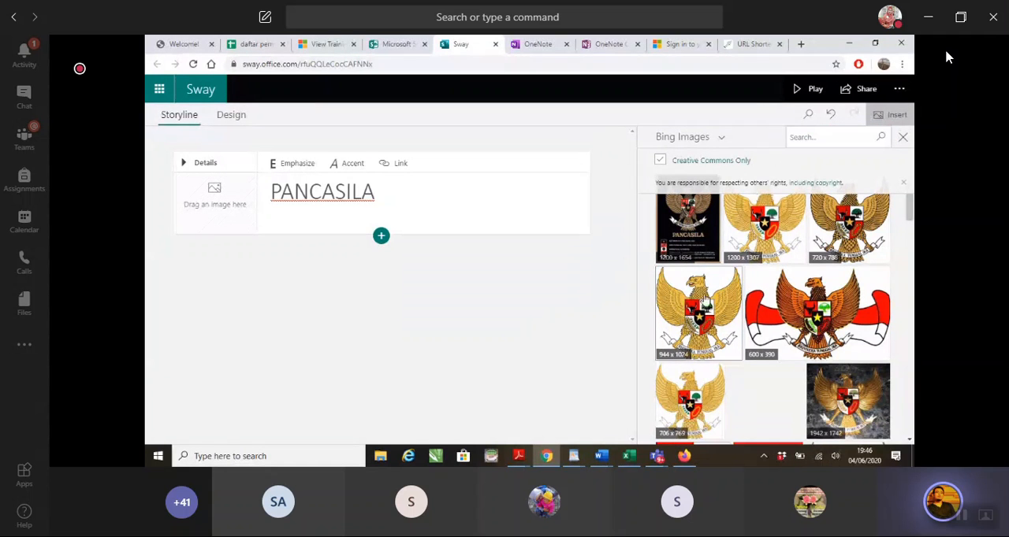
{"action": "left_click_drag", "start_coordinate": [819, 293], "coordinate": [231, 181]}
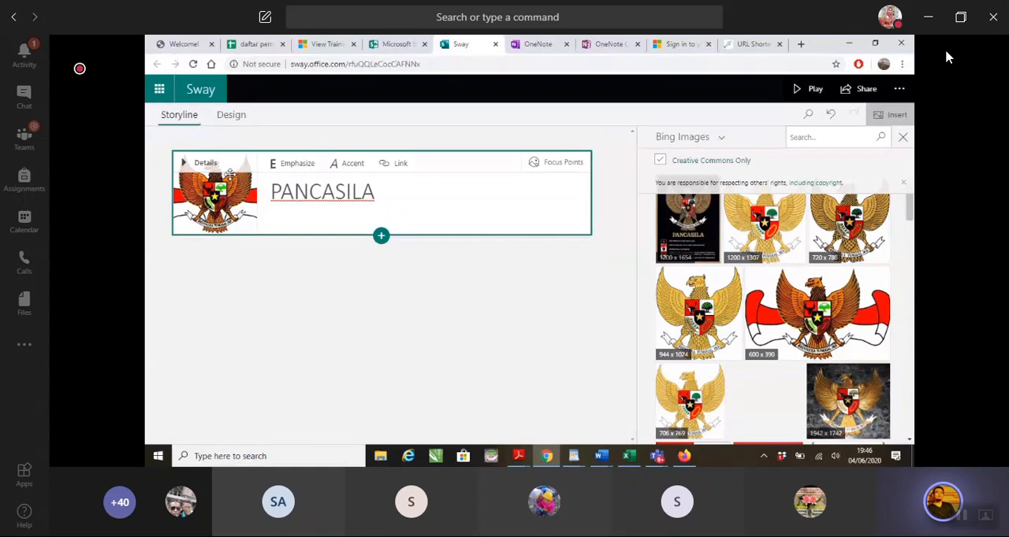
{"action": "left_click_drag", "start_coordinate": [229, 174], "coordinate": [235, 292]}
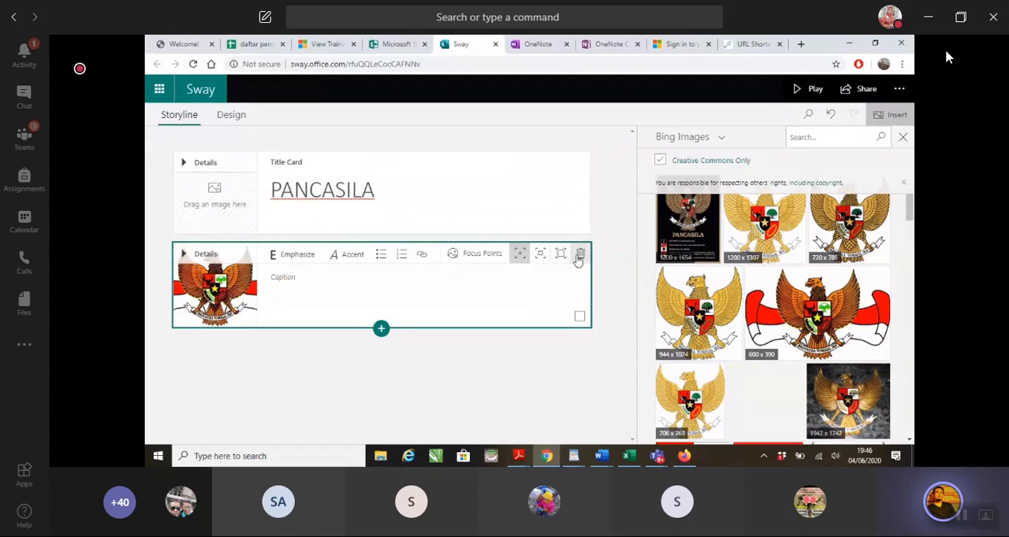
{"action": "left_click", "coordinate": [579, 258]}
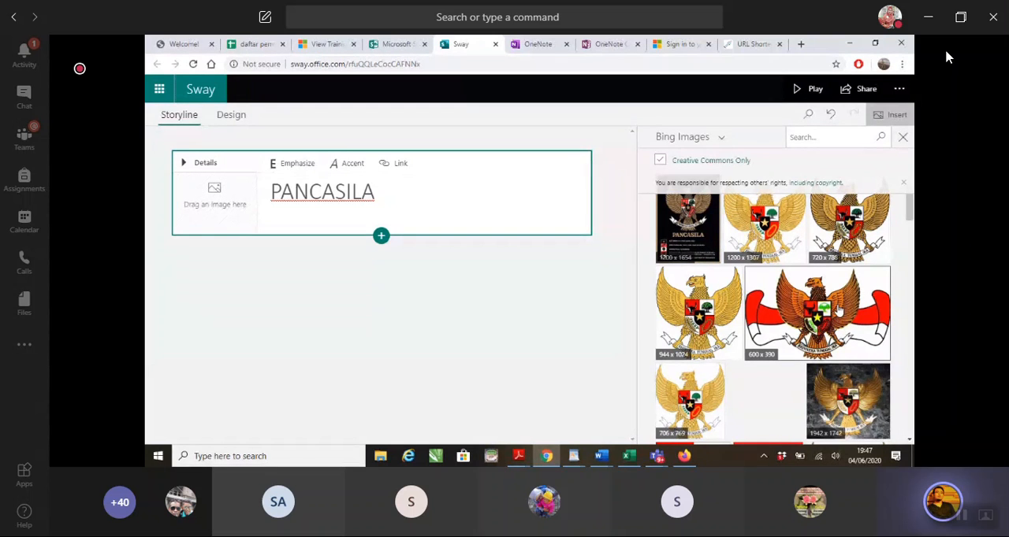
{"action": "left_click_drag", "start_coordinate": [839, 311], "coordinate": [237, 186]}
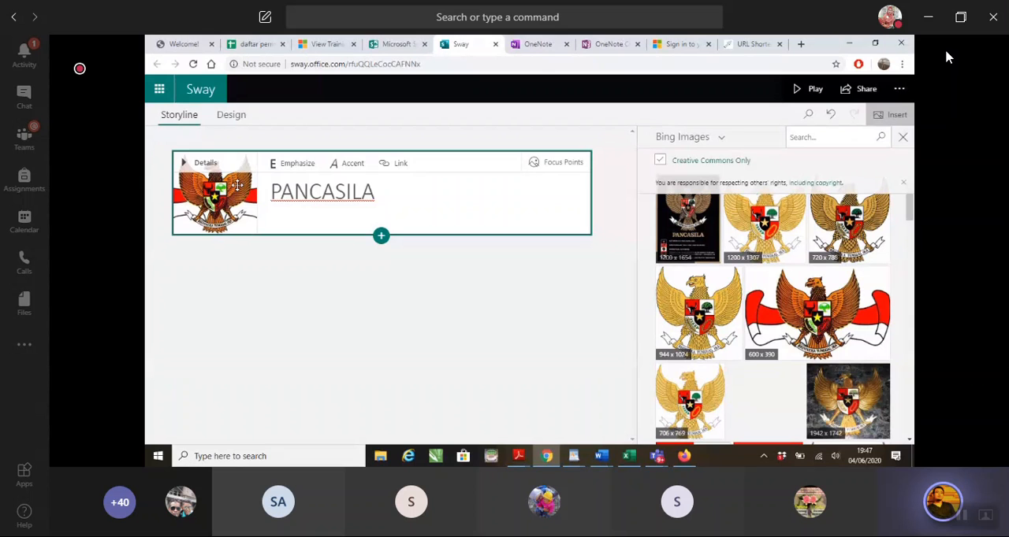
{"action": "left_click_drag", "start_coordinate": [237, 185], "coordinate": [225, 284]}
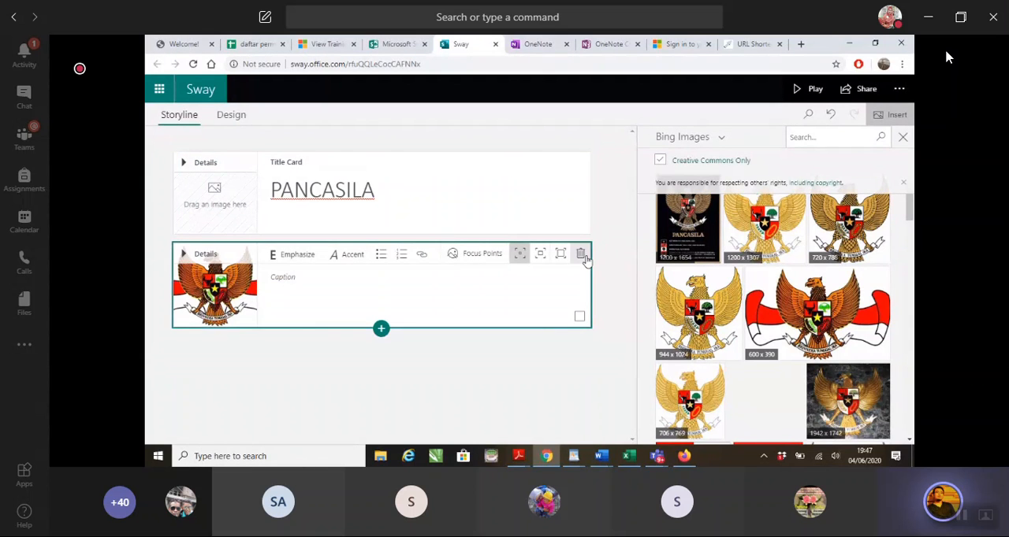
{"action": "left_click", "coordinate": [580, 253]}
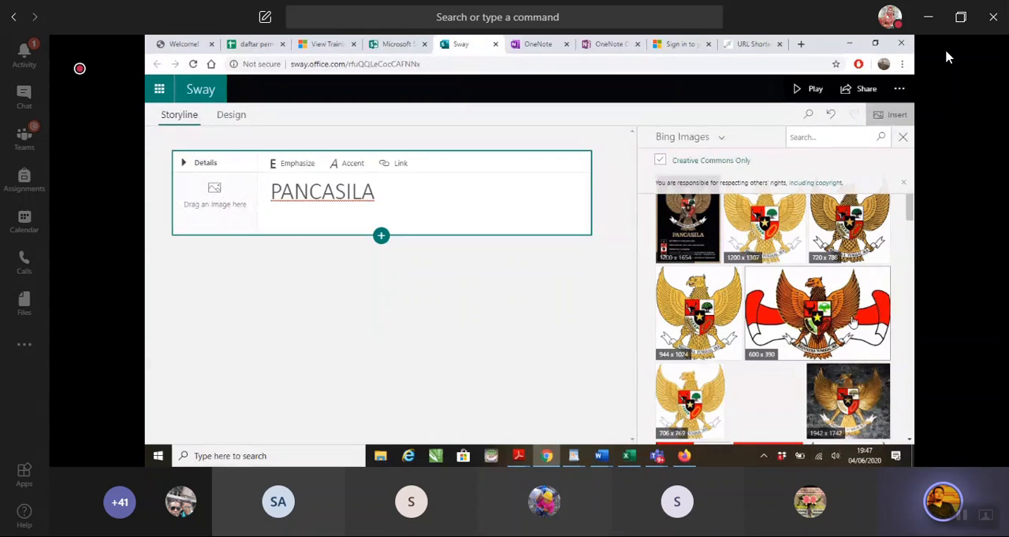
Place the 600 x 390 Garuda image with the red-and-white ribbon in the PANCASILA title card's image area
{"action": "left_click_drag", "start_coordinate": [852, 323], "coordinate": [256, 213]}
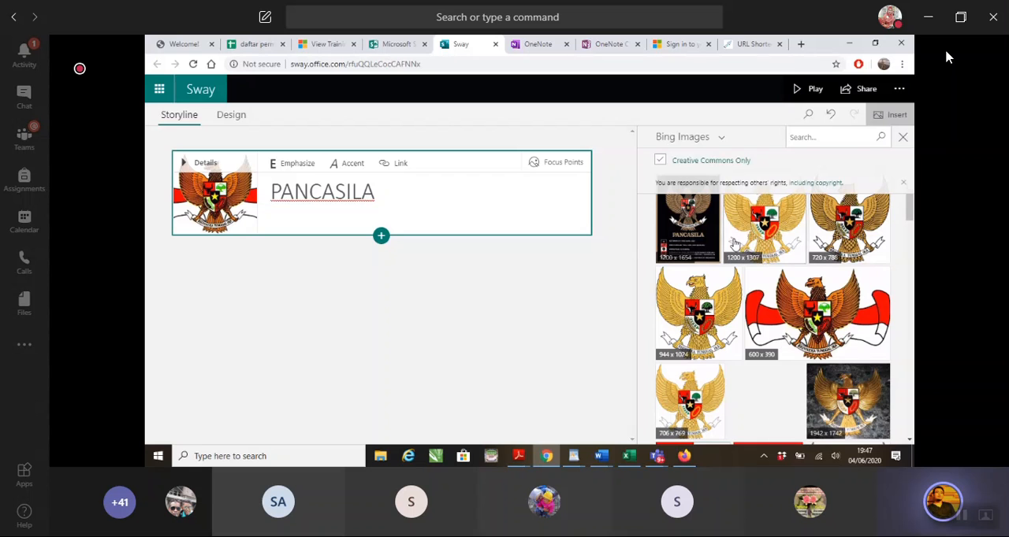
Paste the image placement screenshot into the Word tutorial document and caption it GAMBAR YANG DIINGINKAN TINGGAL DI DRAG N DROP
{"action": "left_click", "coordinate": [601, 455]}
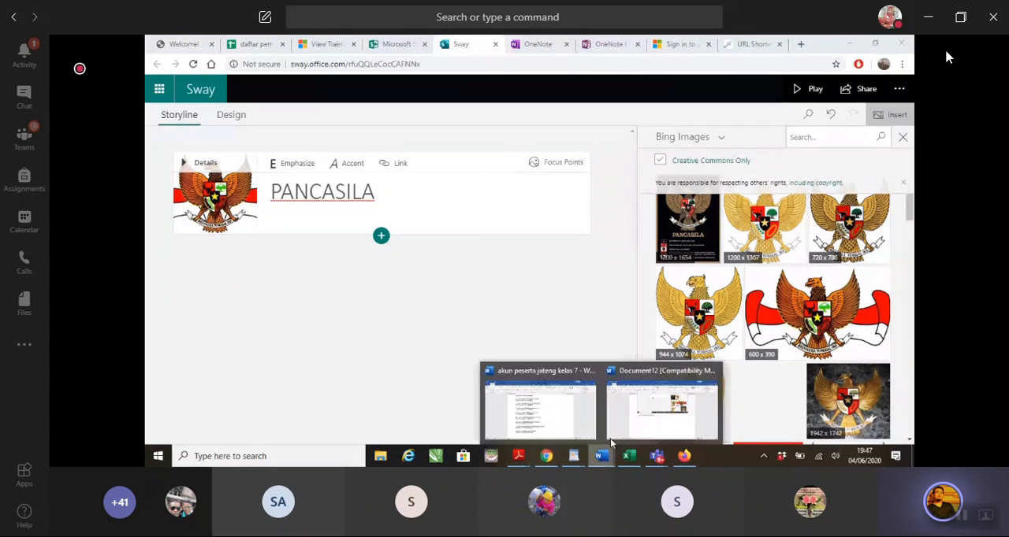
{"action": "left_click", "coordinate": [679, 407]}
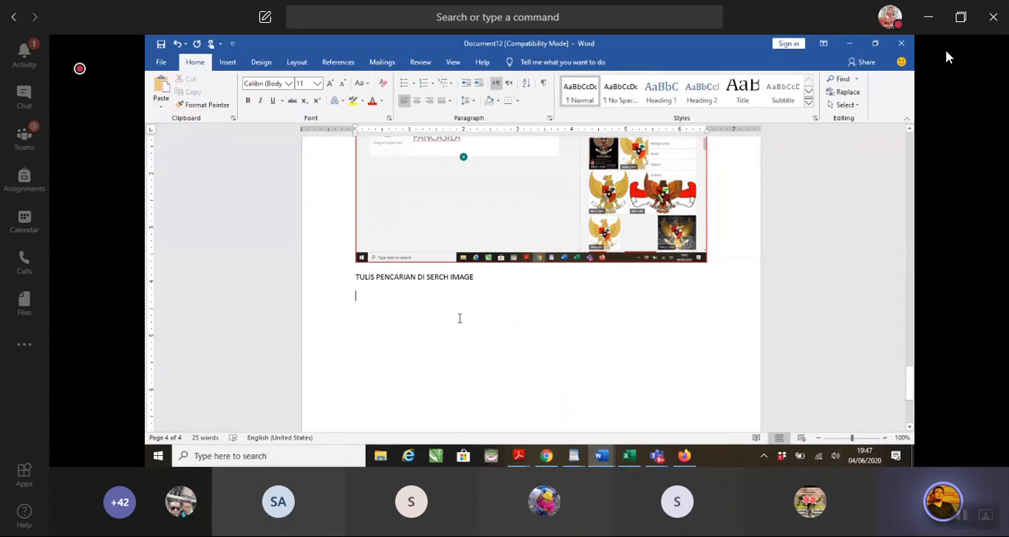
{"action": "key", "text": "ctrl+v"}
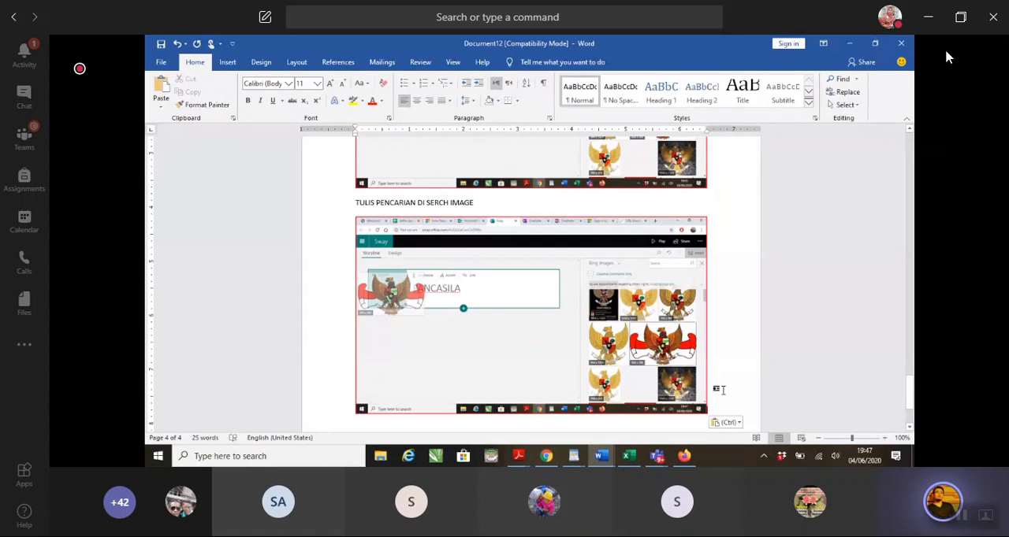
{"action": "key", "text": "Return"}
{"action": "type", "text": "GAMBAR YANG DIINGINKAN TINGGAL DI DRAG N"}
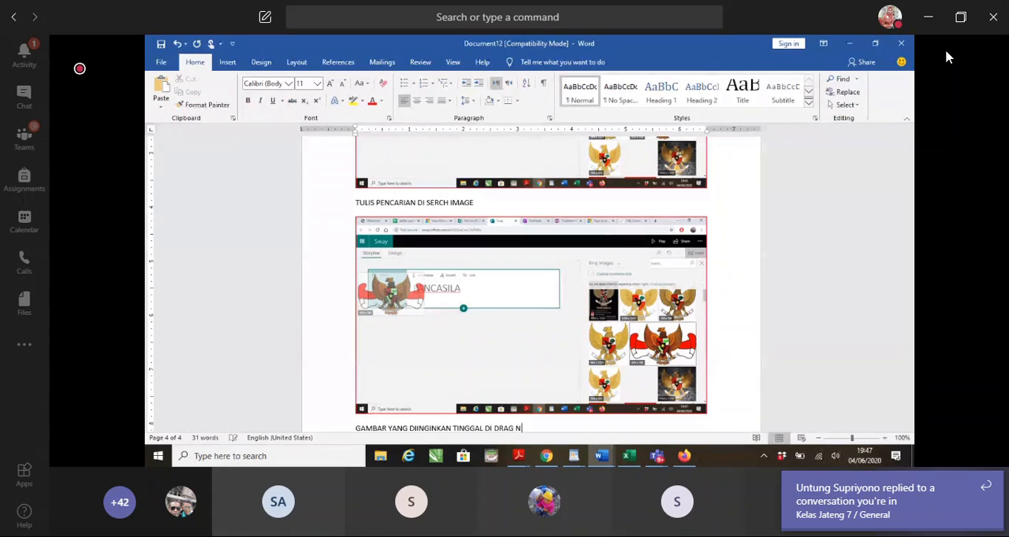
{"action": "type", "text": " DROP"}
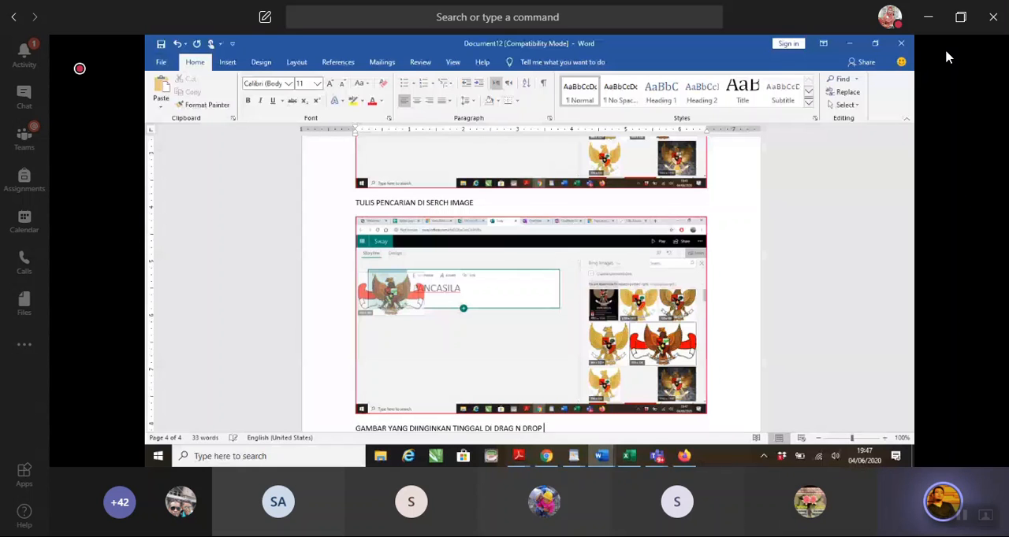
Add a second caption line reading DENGAN CARA DI KLIK (PANJER) TEKAN LAMA> LEPAS PADA BAGIAN KOTAK YANG DITUJU
{"action": "key", "text": "Return"}
{"action": "type", "text": "DENGA"}
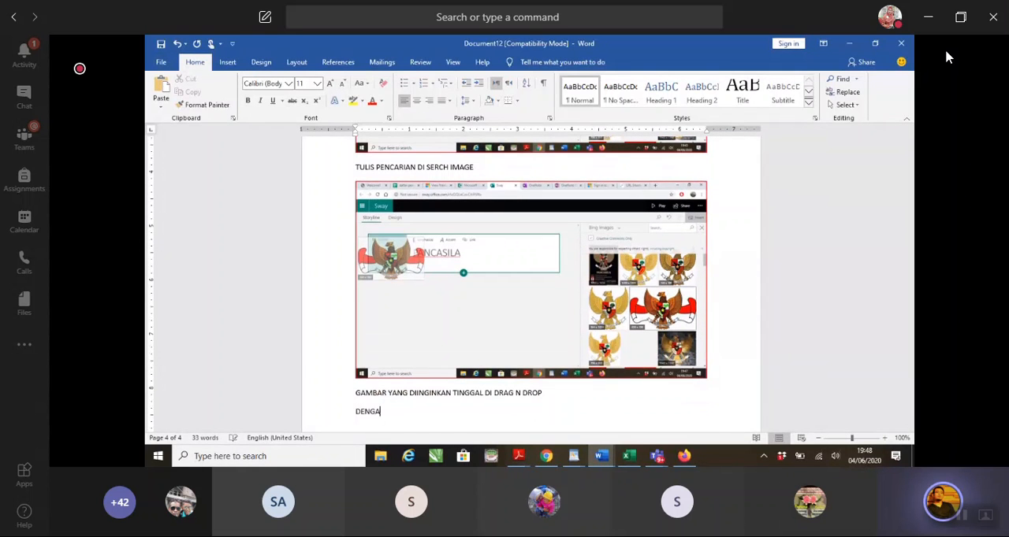
{"action": "type", "text": "N CARA DI KLIK (PANJE"}
{"action": "key", "text": "BackSpace"}
{"action": "key", "text": "BackSpace"}
{"action": "type", "text": "JER)"}
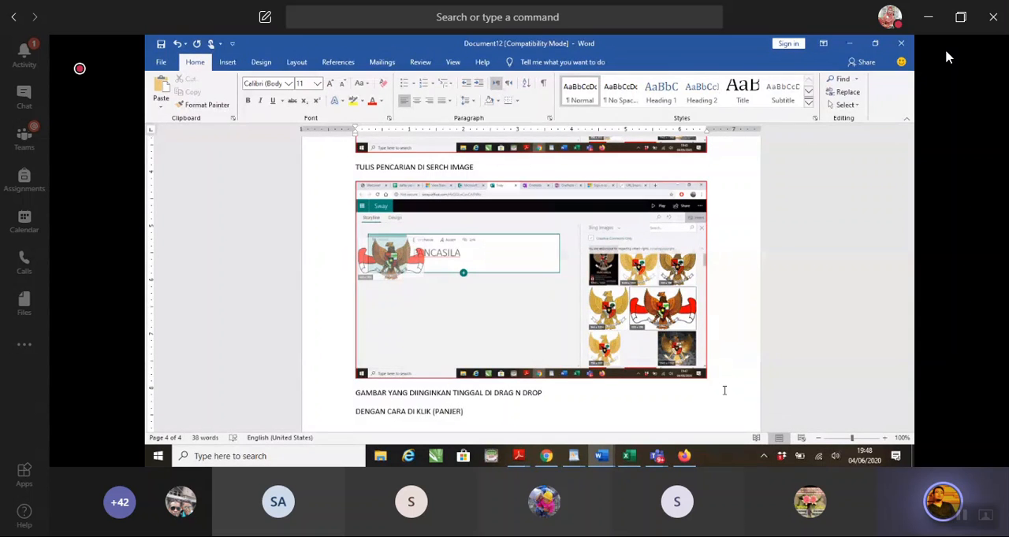
{"action": "type", "text": " TEKAN LAMA> LEPAS PADA BAGIAN "}
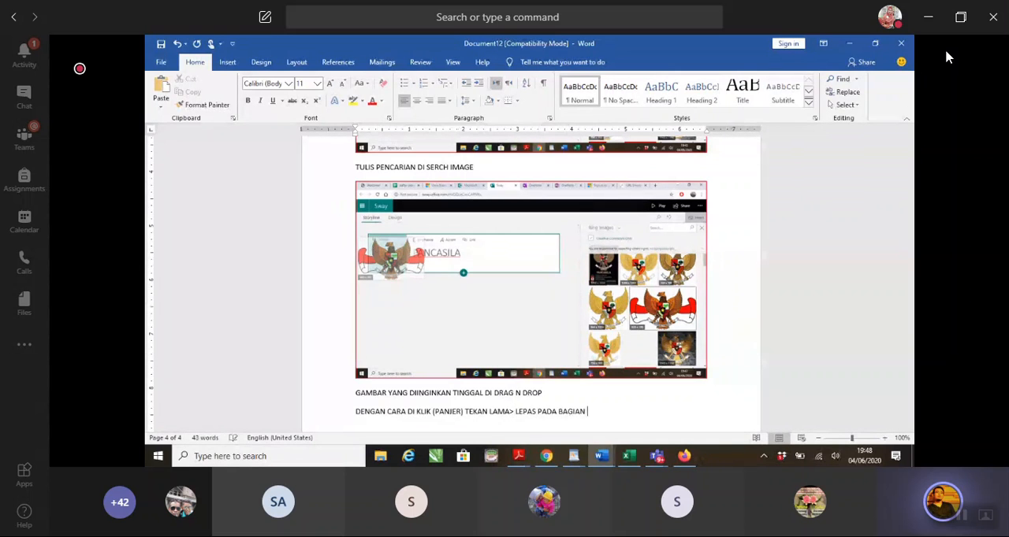
{"action": "type", "text": "KOTAK YANG DITUJU"}
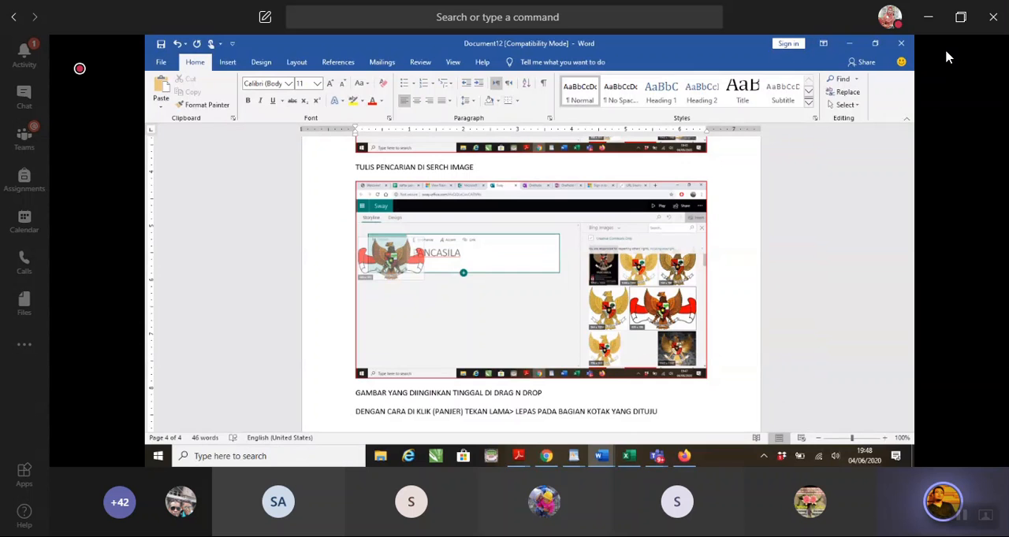
Add a third caption line reading BILA GAMBAR SALAH , KLIK KEMBALI (PAJER ), SERET KEBAWAH> GAMBAR TEPAT SAMPAH
{"action": "scroll", "coordinate": [530, 280], "scroll_direction": "down", "scroll_amount": 1}
{"action": "type", "text": "BILA"}
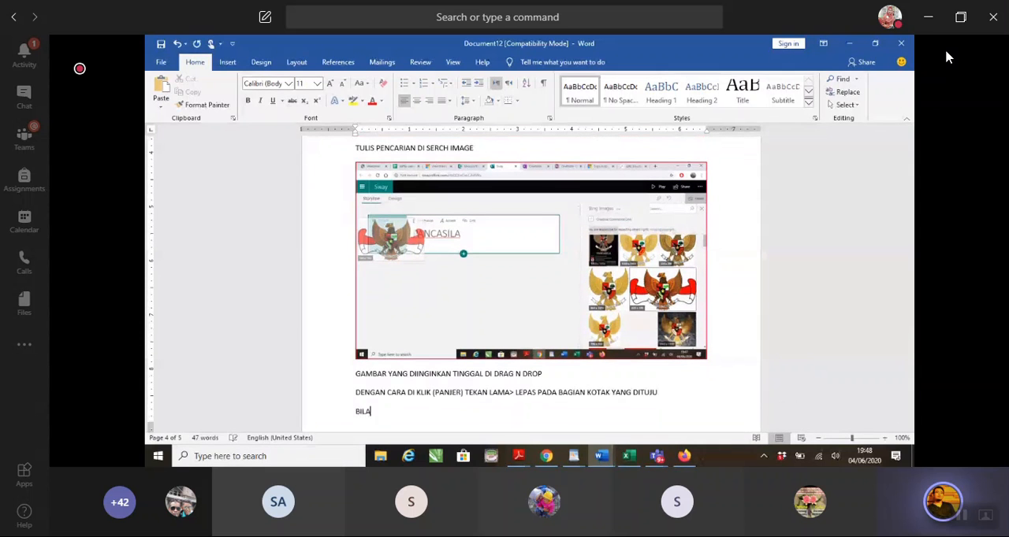
{"action": "type", "text": " GAMBAR SALAH"}
{"action": "type", "text": ", KLIK KEMBALI"}
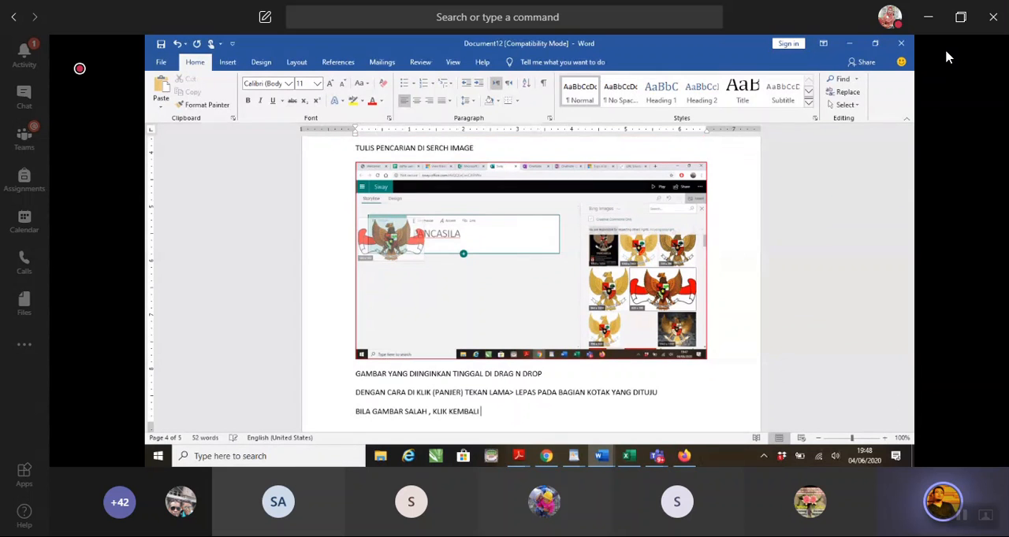
{"action": "type", "text": " (PAJER ), SERET KEBAWAH"}
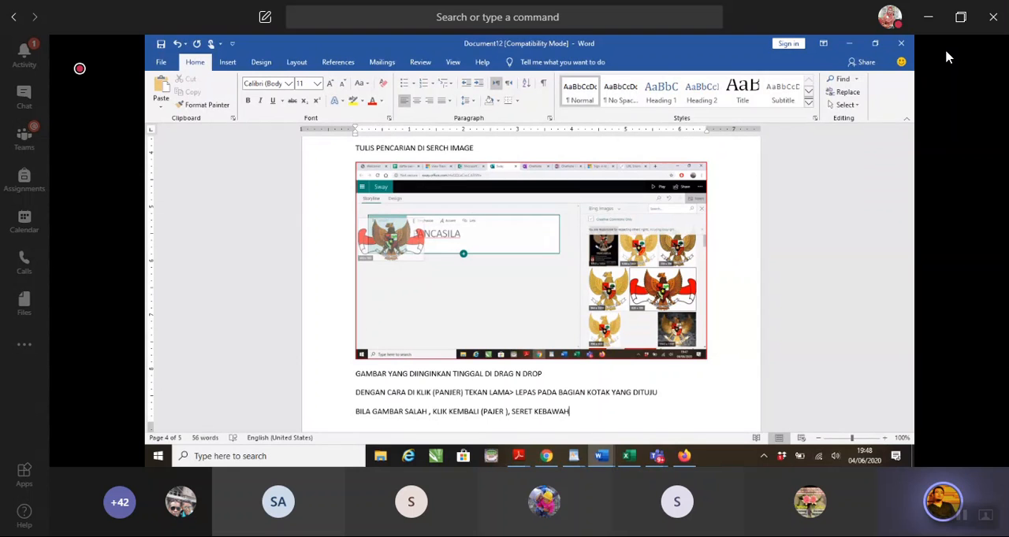
{"action": "type", "text": "> GAMBAR TEPAT SAMPAH"}
{"action": "scroll", "coordinate": [531, 283], "scroll_direction": "down", "scroll_amount": 3}
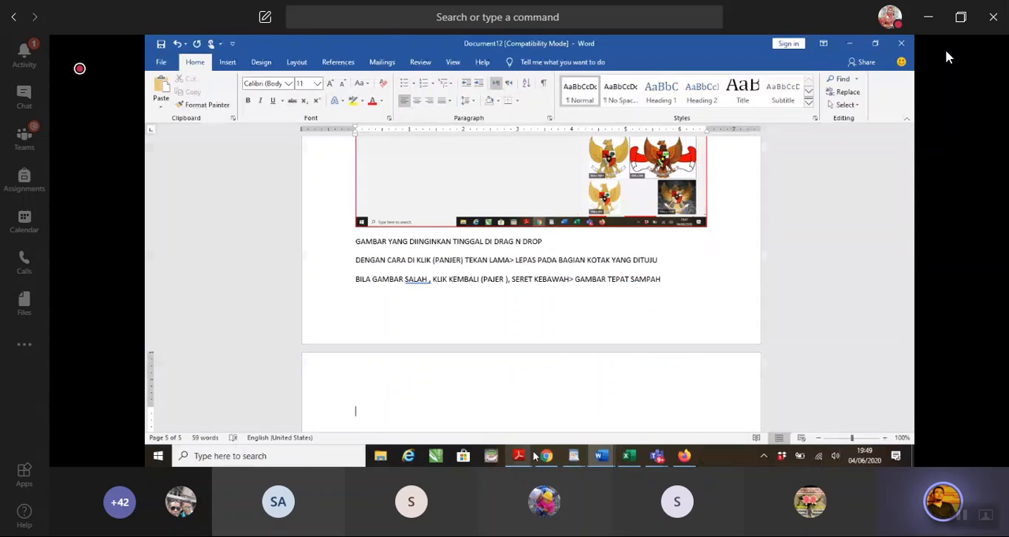
Switch to Sway, try the Accent style on the PANCASILA title text, and apply Emphasize to it
{"action": "left_click", "coordinate": [546, 457]}
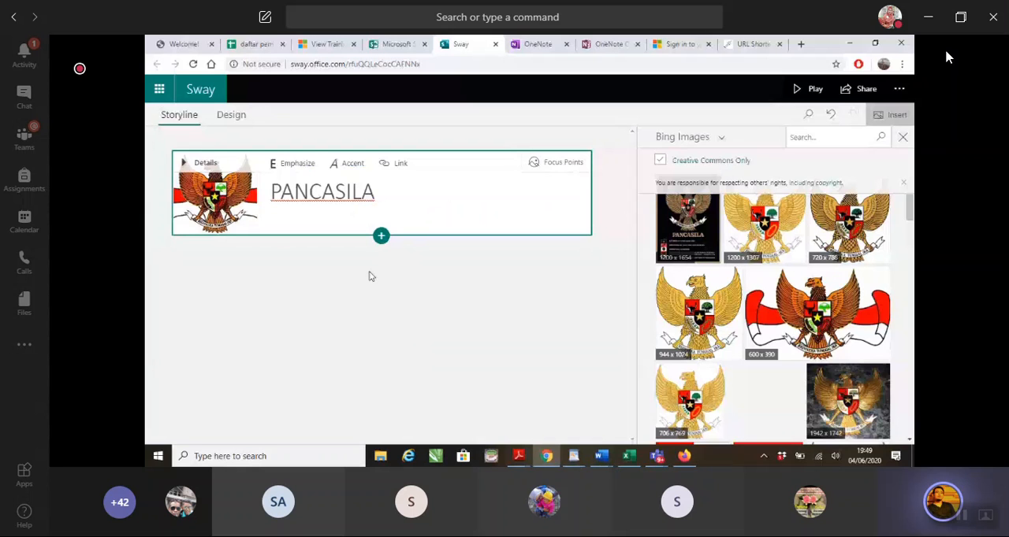
{"action": "left_click", "coordinate": [383, 197]}
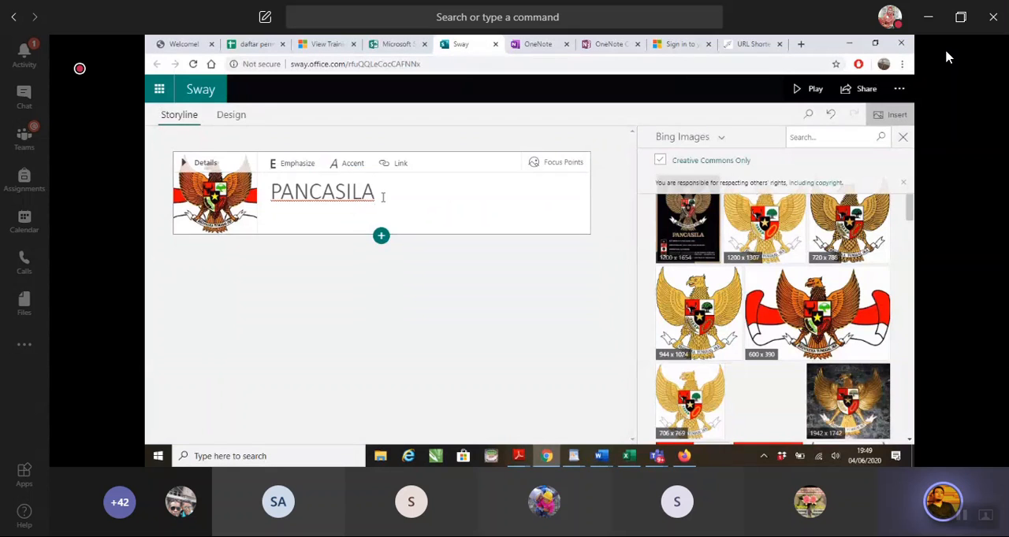
{"action": "left_click_drag", "start_coordinate": [383, 197], "coordinate": [267, 197]}
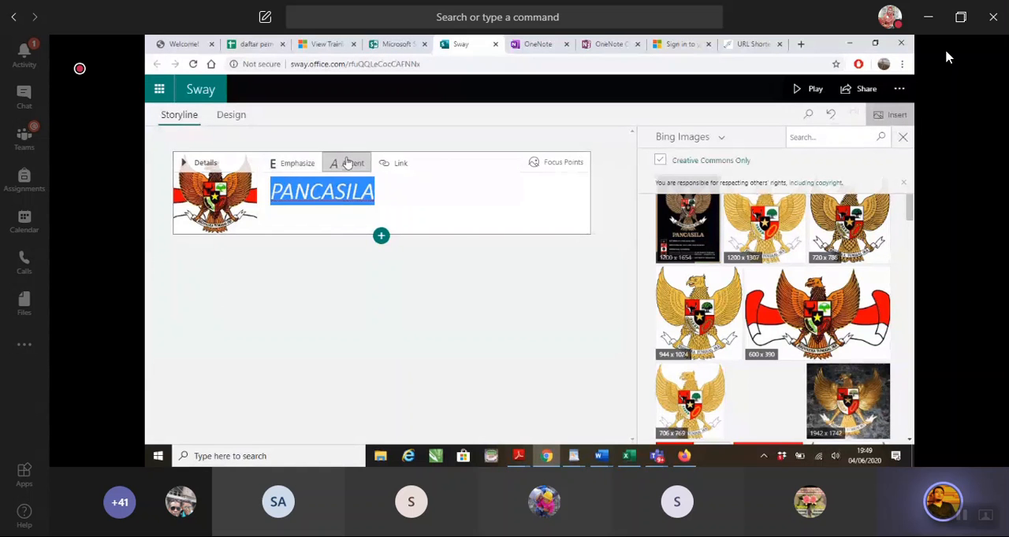
{"action": "left_click", "coordinate": [348, 162]}
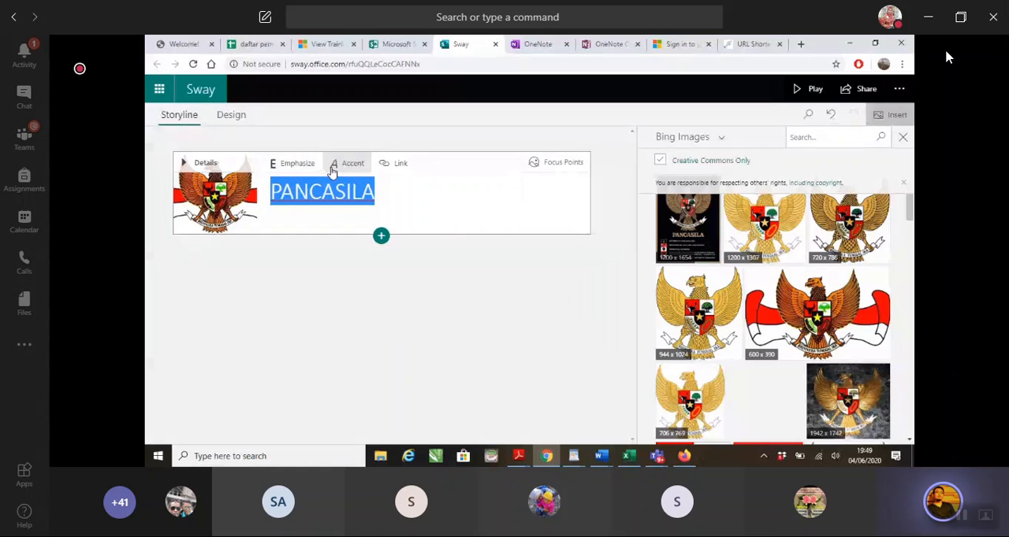
{"action": "left_click", "coordinate": [461, 382]}
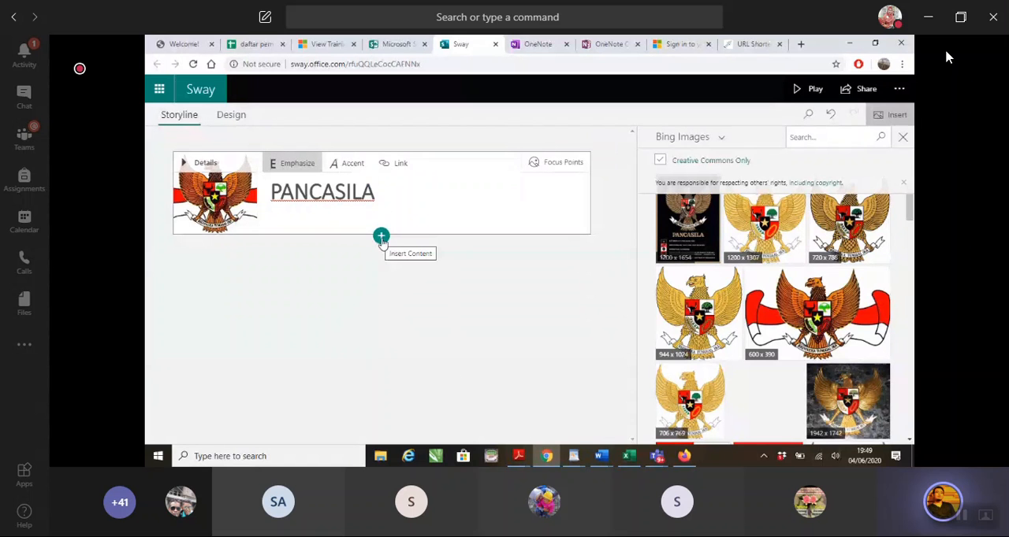
Show the insert content options below the PANCASILA title card and paste a screenshot of them into the Word tutorial
{"action": "left_click", "coordinate": [381, 238]}
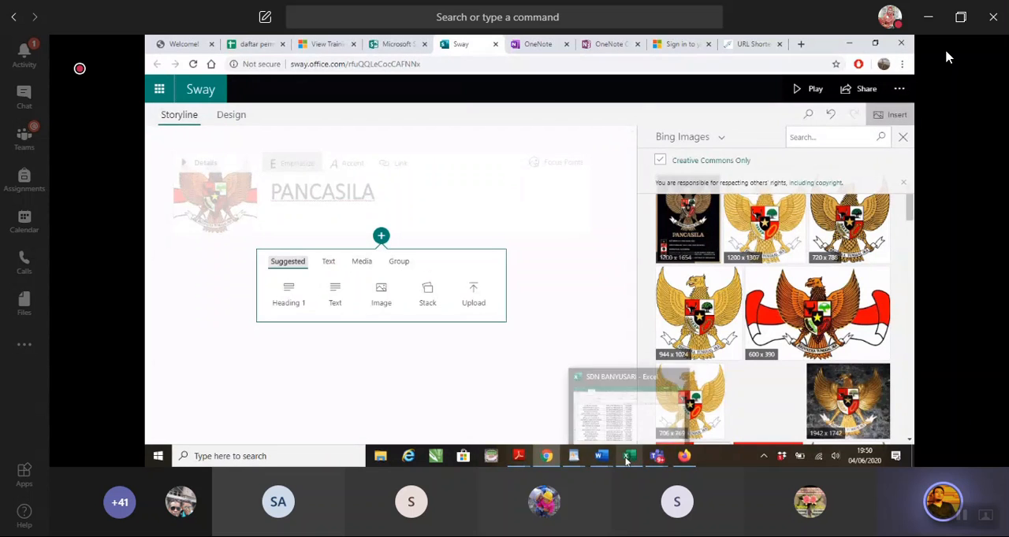
{"action": "left_click", "coordinate": [599, 457]}
{"action": "left_click", "coordinate": [662, 404]}
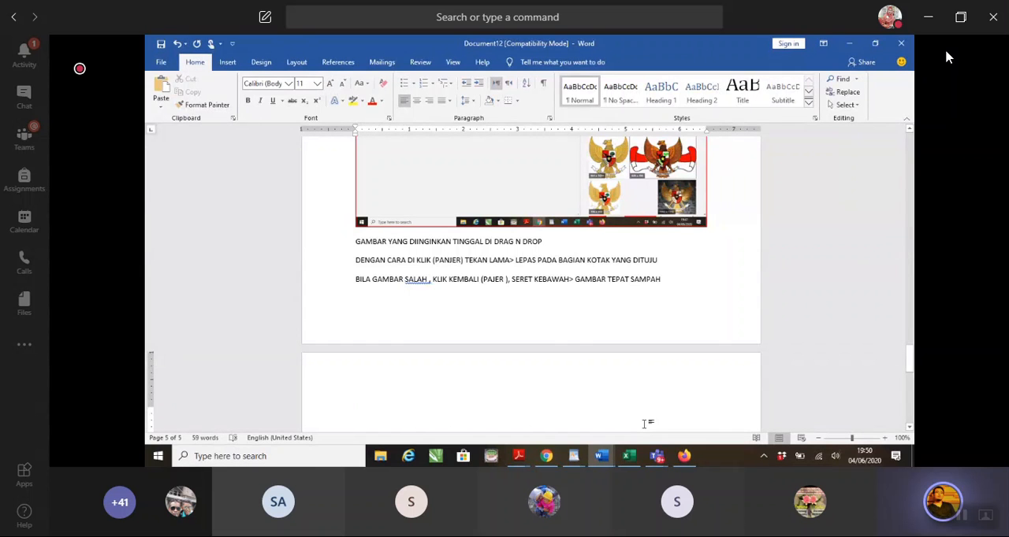
{"action": "key", "text": "ctrl+v"}
{"action": "key", "text": "Return"}
Caption the pasted screenshot KLIK TANDA + UNTUK MENAMBAH SLIDE and start a new line below it
{"action": "type", "text": "KLIK "}
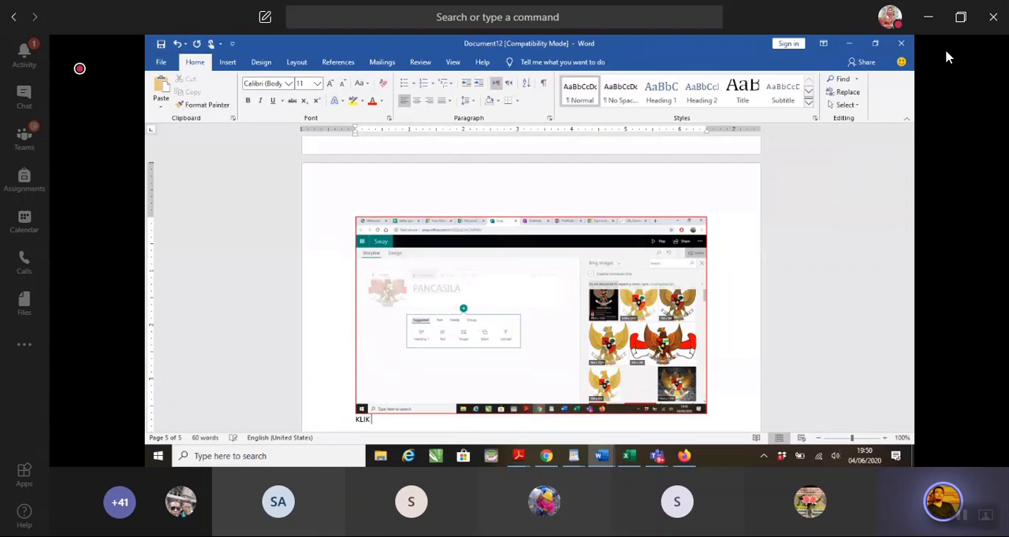
{"action": "type", "text": "TANDA + UNTUK MENAMBAH SLIDE"}
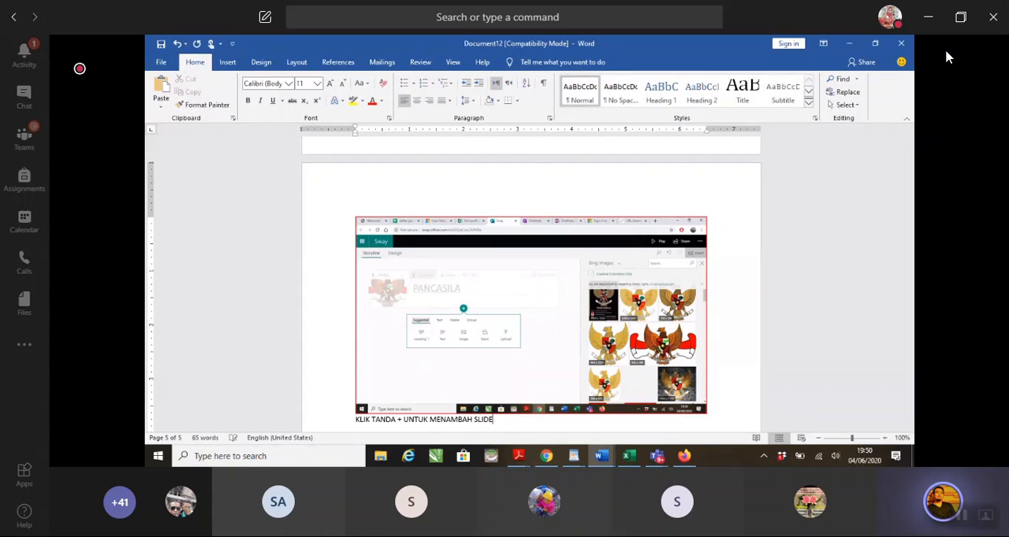
{"action": "key", "text": "Return"}
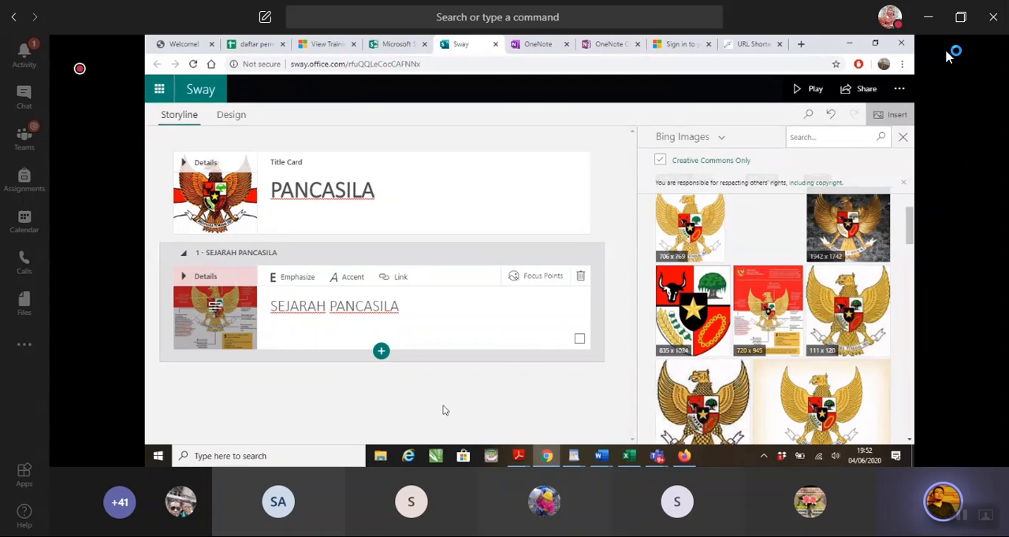
Insert a text card below the SEJARAH PANCASILA heading card and place the cursor in its text area
{"action": "left_click", "coordinate": [380, 351]}
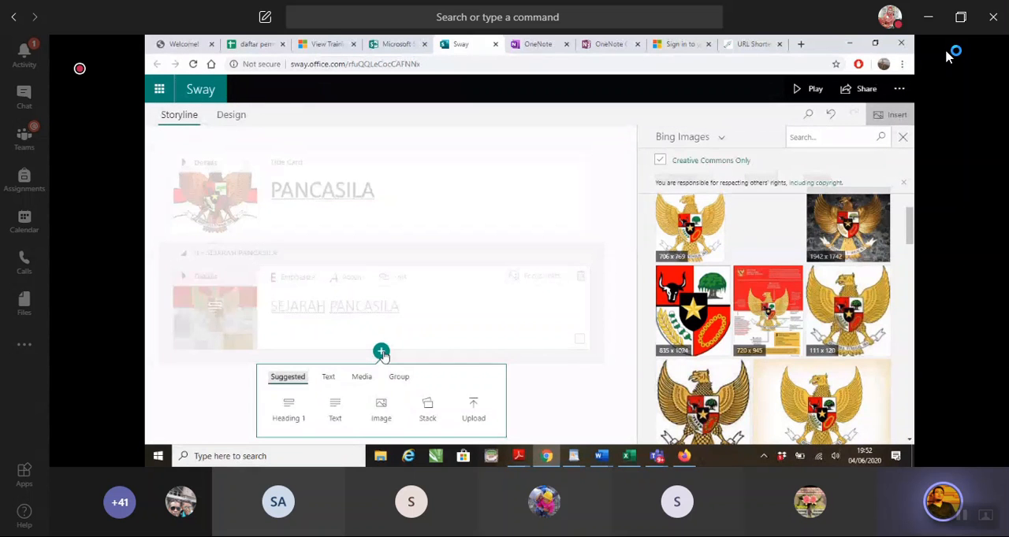
{"action": "left_click", "coordinate": [335, 410]}
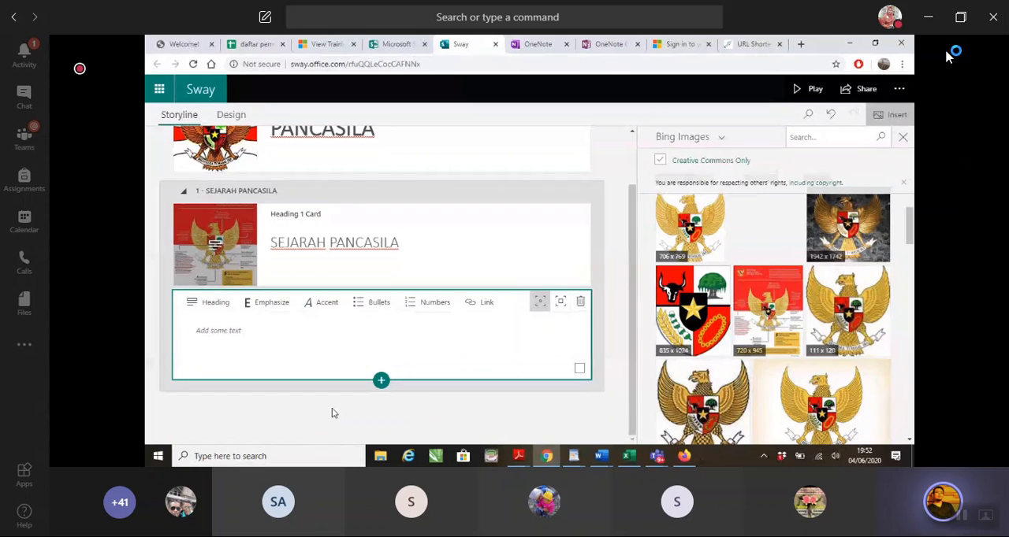
{"action": "left_click", "coordinate": [216, 344]}
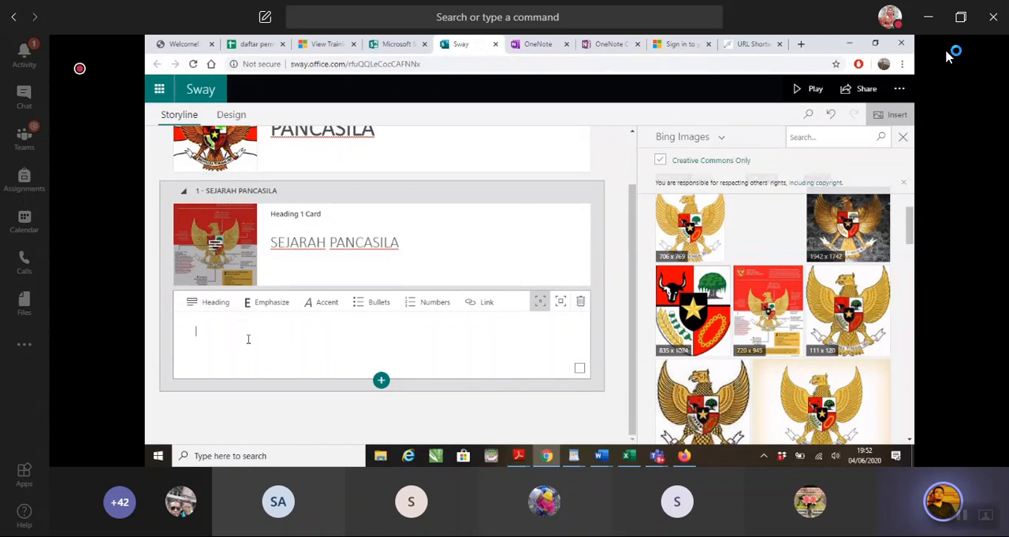
{"action": "left_click", "coordinate": [722, 138]}
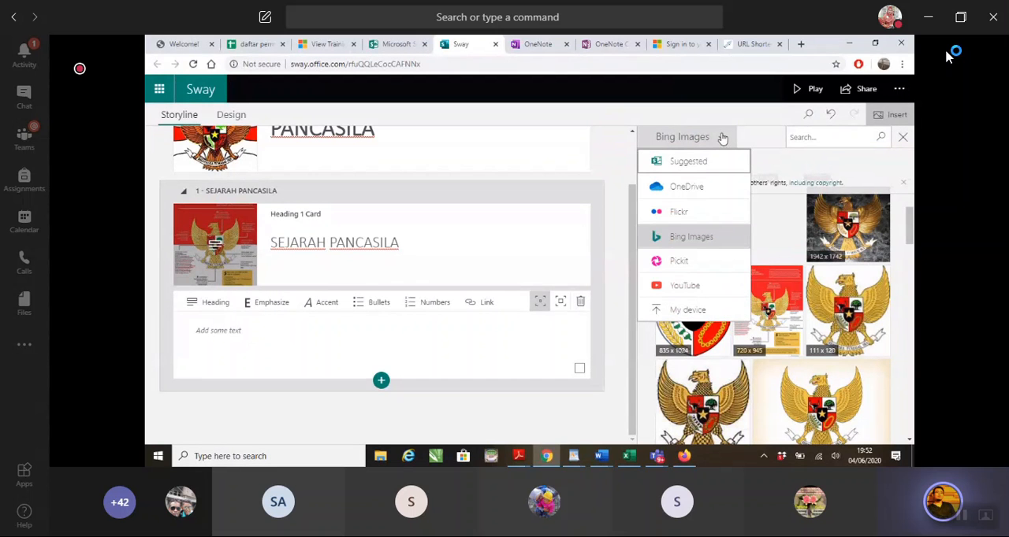
{"action": "left_click", "coordinate": [723, 138]}
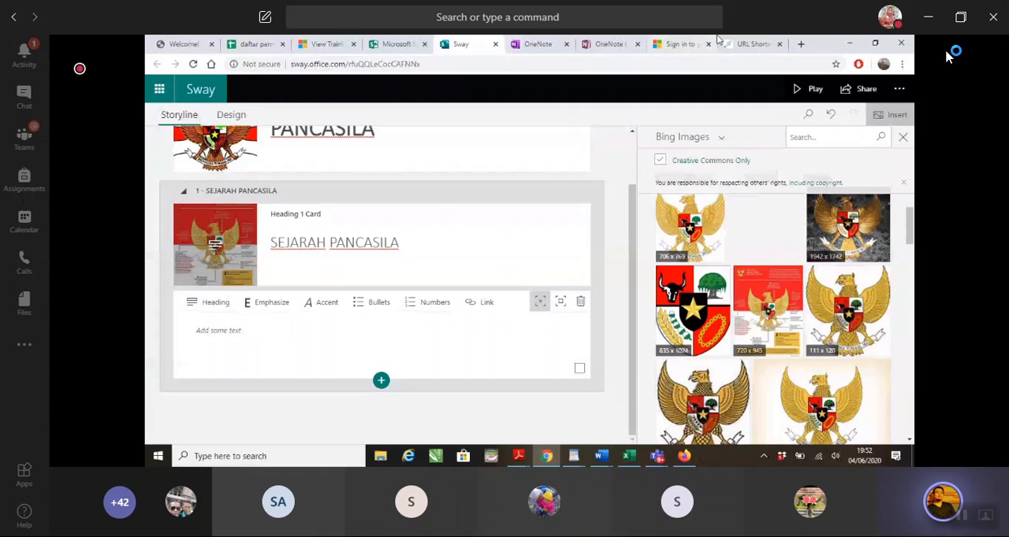
Search the web for SEJARAH PANCASILA in a new browser tab and open the romadecade.org article
{"action": "left_click", "coordinate": [799, 44]}
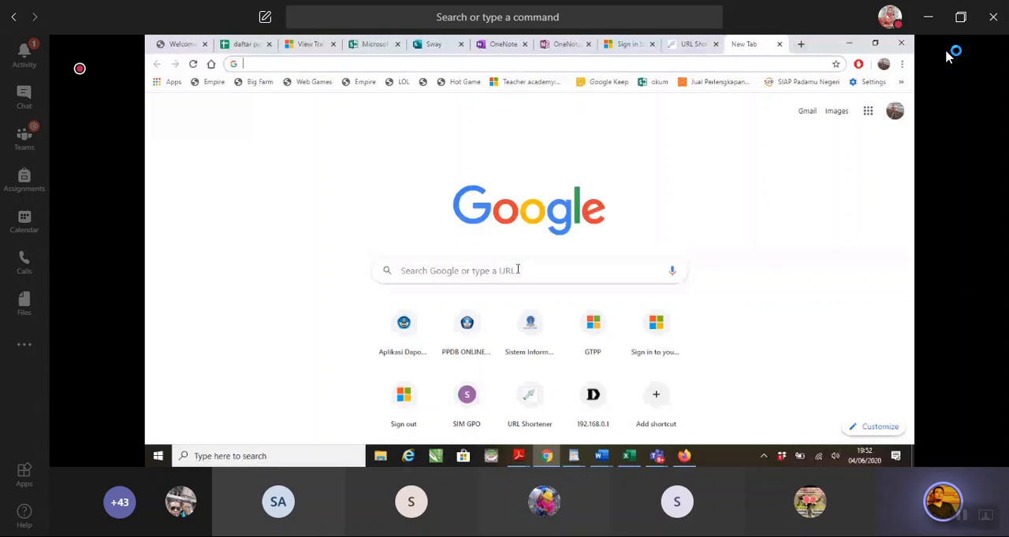
{"action": "type", "text": "SEJARAH PANCASILA"}
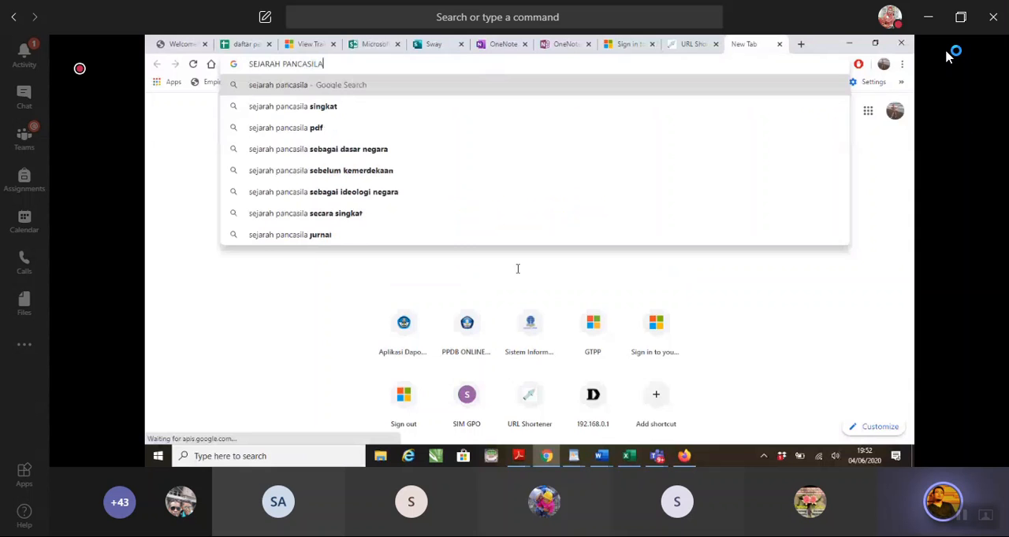
{"action": "key", "text": "Return"}
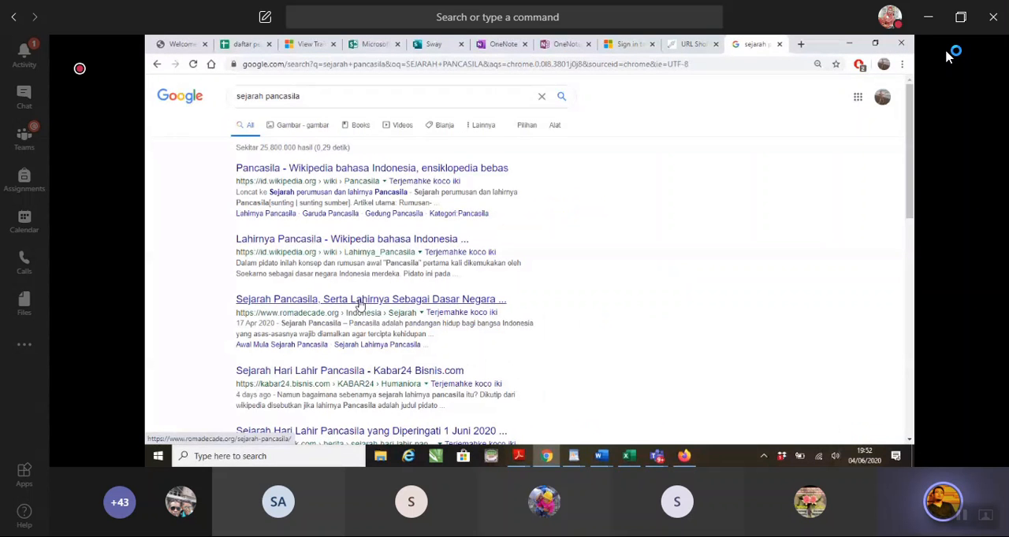
{"action": "left_click", "coordinate": [360, 301]}
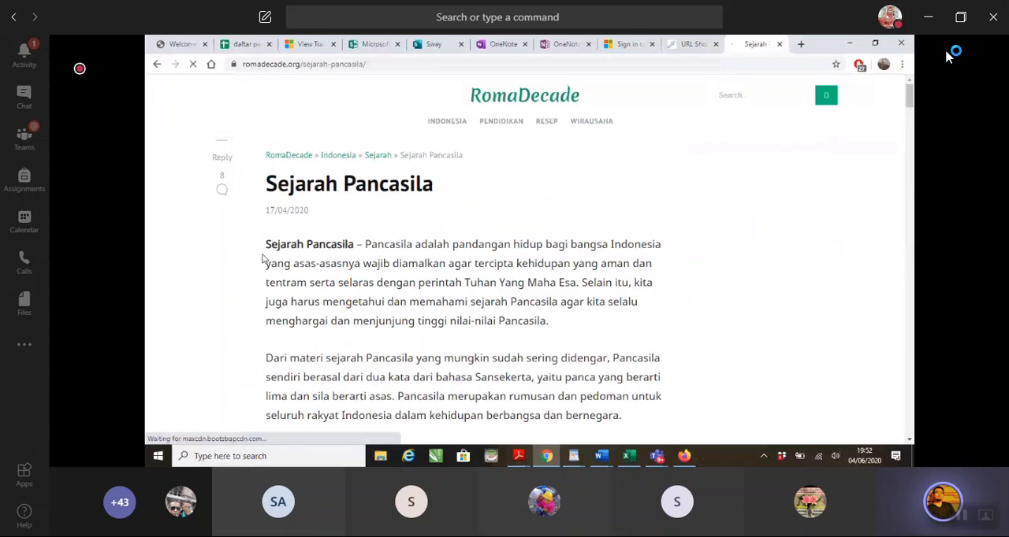
Copy the article's three introductory paragraphs into the Sway text card, try the stronger card emphasis, and restore the original level
{"action": "left_click_drag", "start_coordinate": [267, 245], "coordinate": [607, 274]}
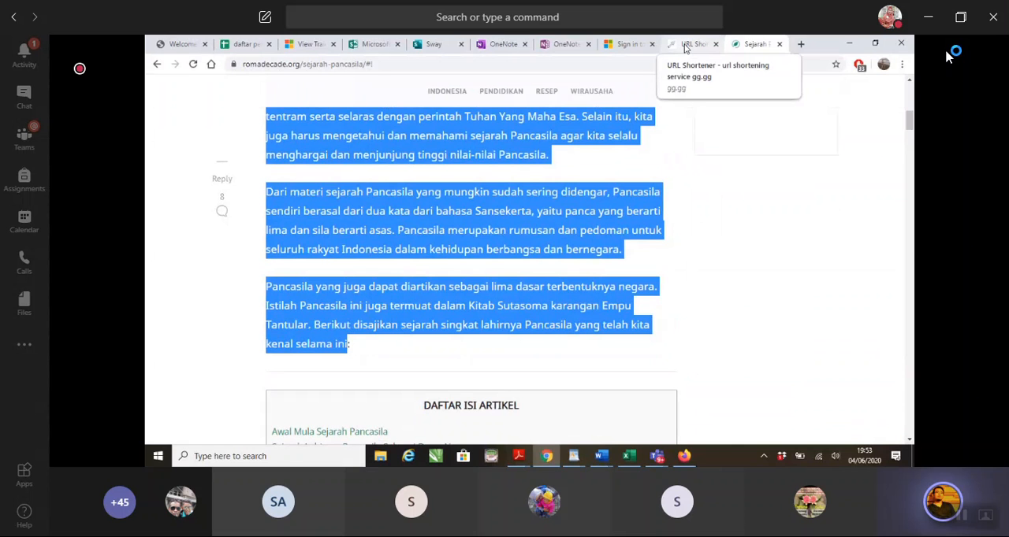
{"action": "left_click", "coordinate": [434, 45]}
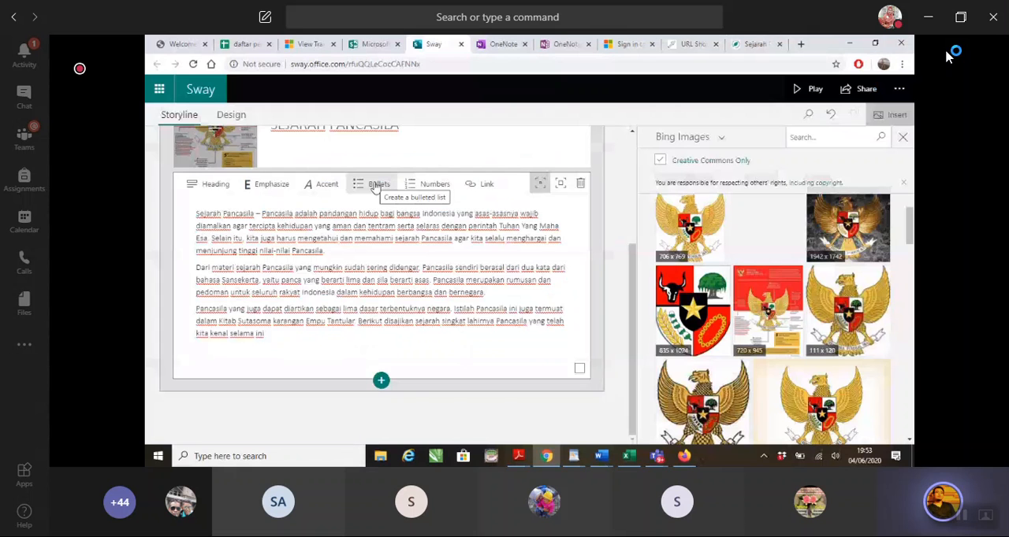
{"action": "left_click", "coordinate": [540, 184]}
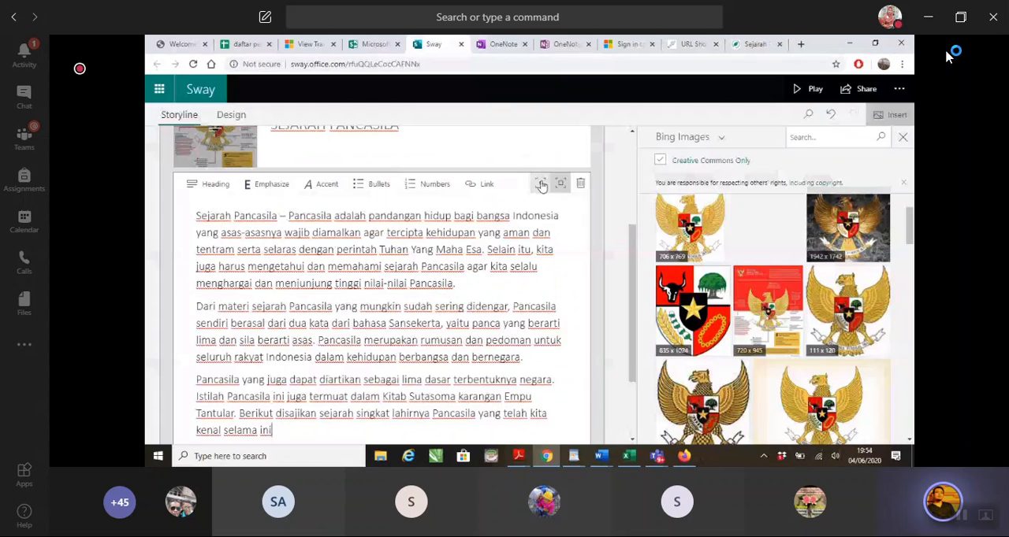
{"action": "left_click", "coordinate": [540, 183]}
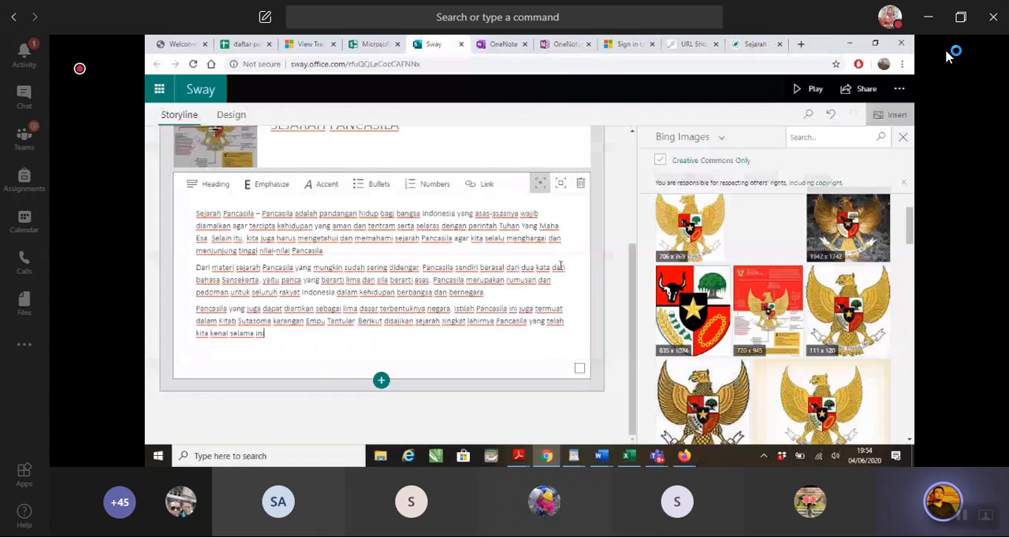
Insert a fresh text card below the SEJARAH PANCASILA heading, paste the article's introduction into it, and delete the card
{"action": "left_click", "coordinate": [380, 381]}
{"action": "left_click", "coordinate": [338, 411]}
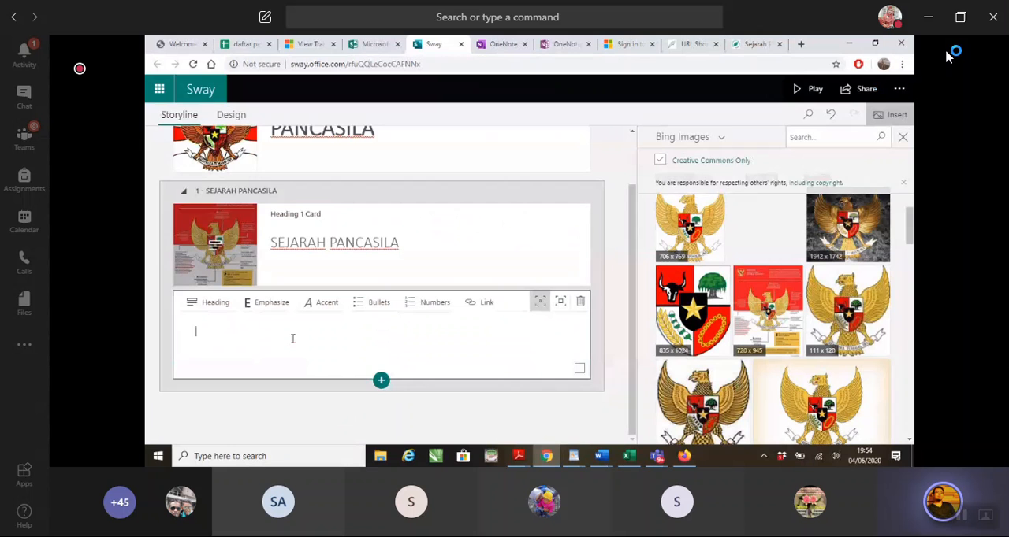
{"action": "key", "text": "ctrl+v"}
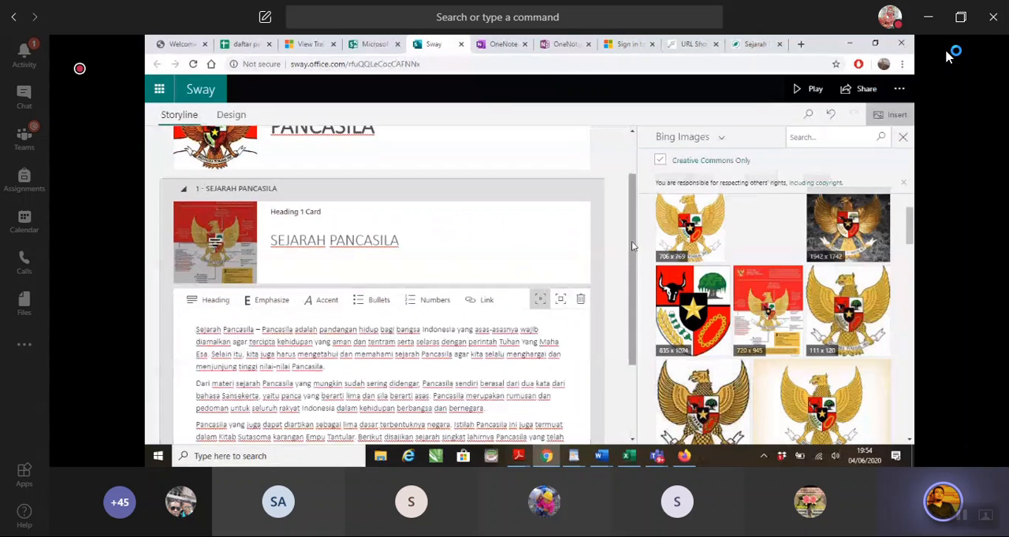
{"action": "left_click_drag", "start_coordinate": [631, 241], "coordinate": [550, 436]}
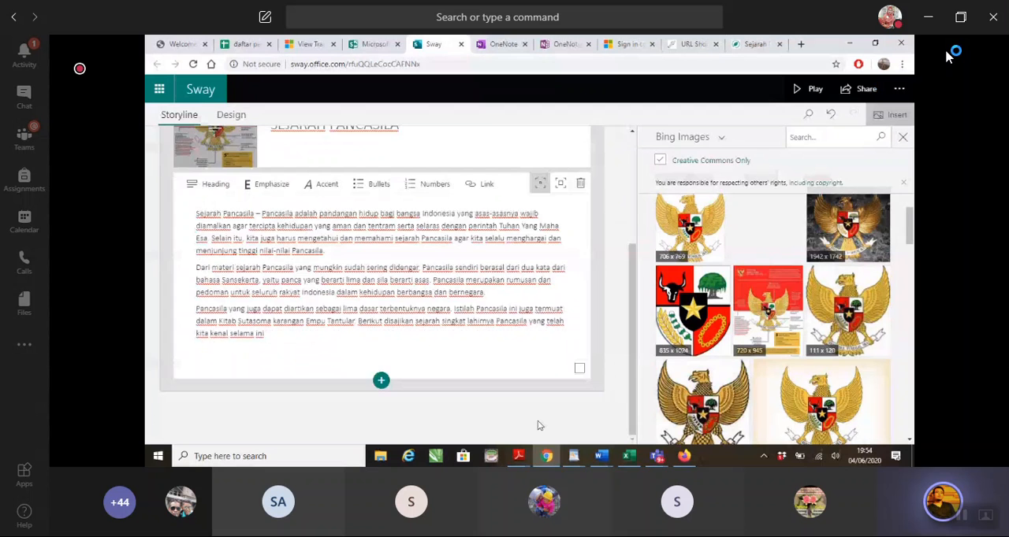
{"action": "scroll", "coordinate": [539, 426], "scroll_direction": "up", "scroll_amount": 3}
{"action": "scroll", "coordinate": [472, 371], "scroll_direction": "down", "scroll_amount": 3}
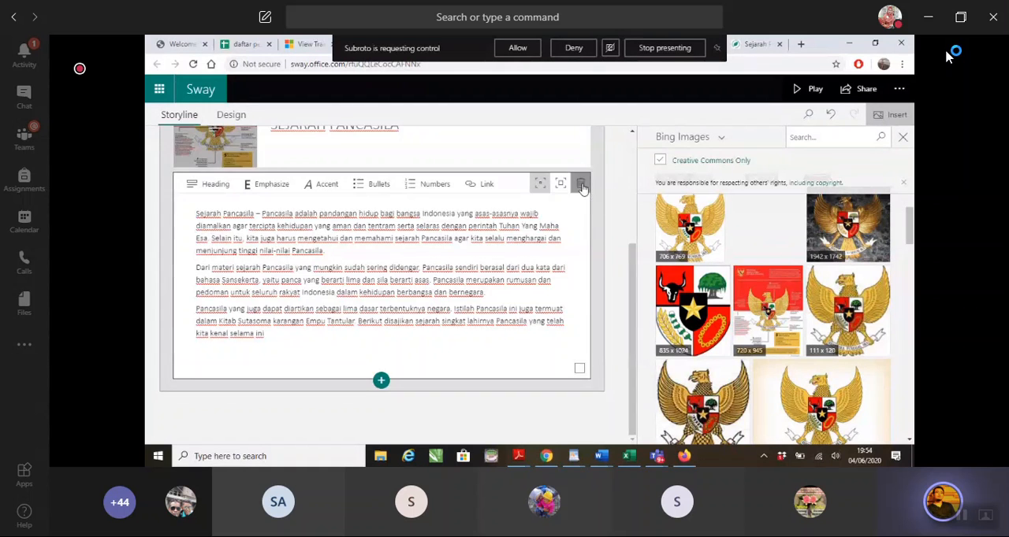
{"action": "left_click", "coordinate": [580, 184]}
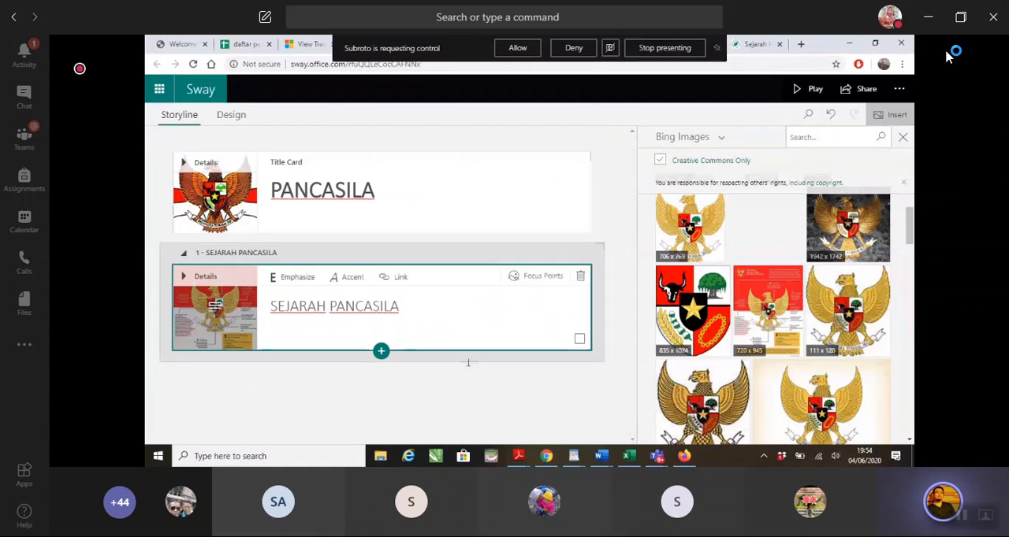
Show the insert content options below the SEJARAH PANCASILA heading card and paste a screenshot of them into the Word tutorial
{"action": "left_click", "coordinate": [381, 352]}
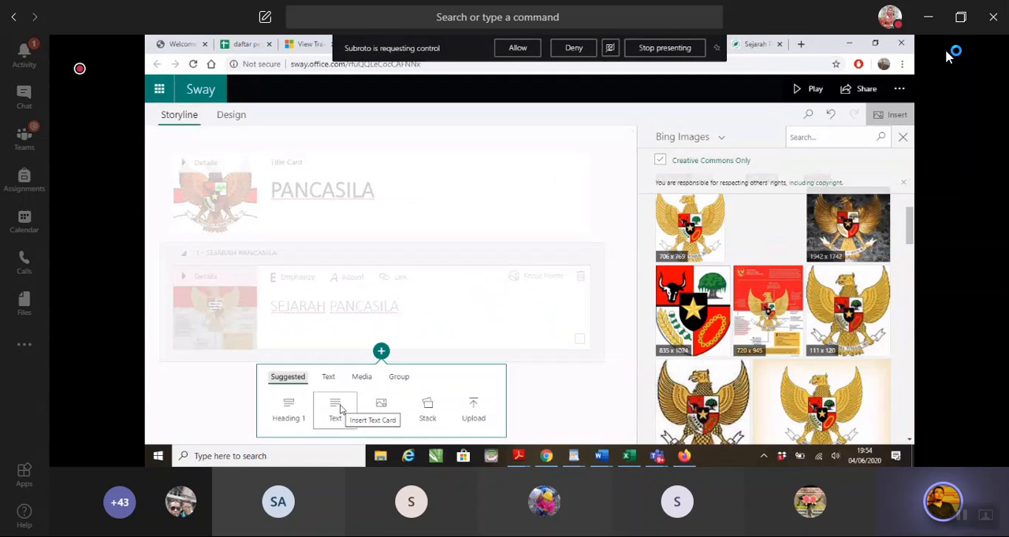
{"action": "left_click_drag", "start_coordinate": [910, 243], "coordinate": [912, 276]}
{"action": "left_click", "coordinate": [381, 351]}
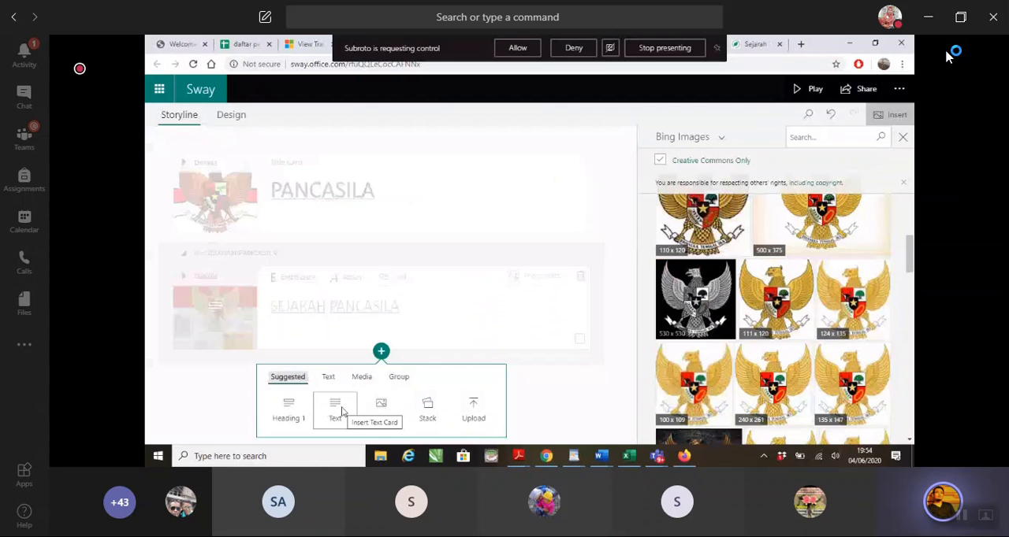
{"action": "left_click", "coordinate": [604, 460]}
{"action": "left_click", "coordinate": [520, 408]}
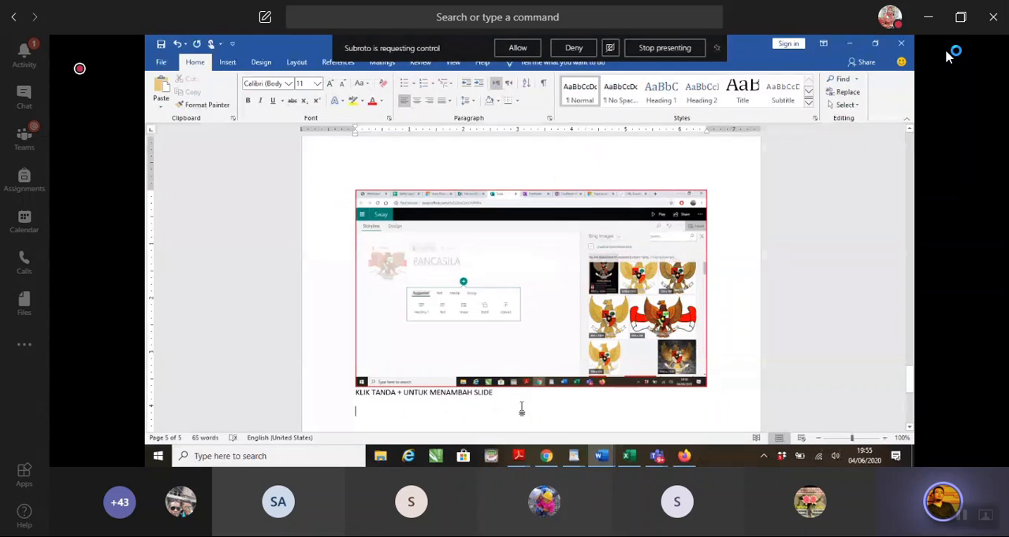
{"action": "key", "text": "ctrl+v"}
{"action": "key", "text": "Return"}
Caption the new tutorial screenshot KETIK + TAMBAH SLIDE > TEKS
{"action": "type", "text": "KETIK"}
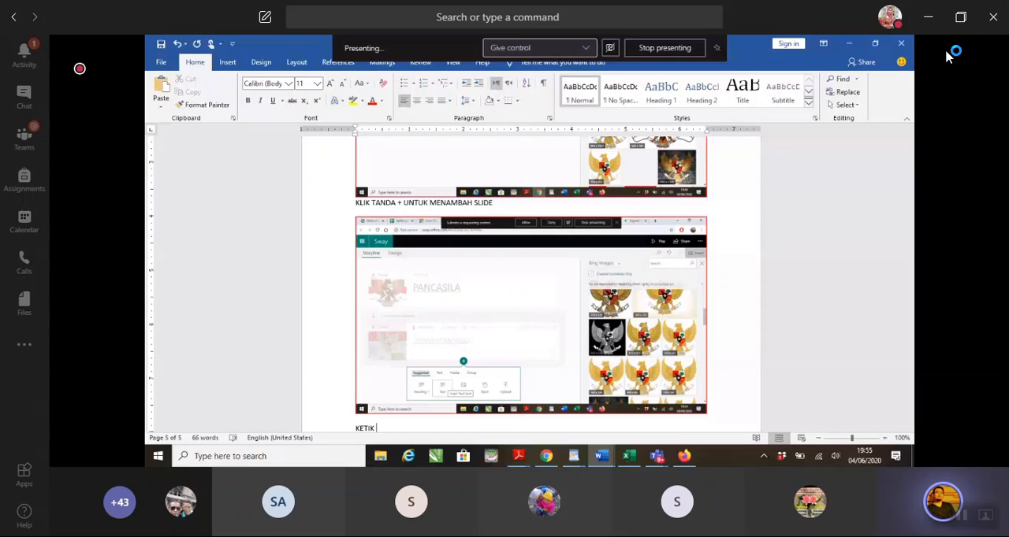
{"action": "type", "text": " +"}
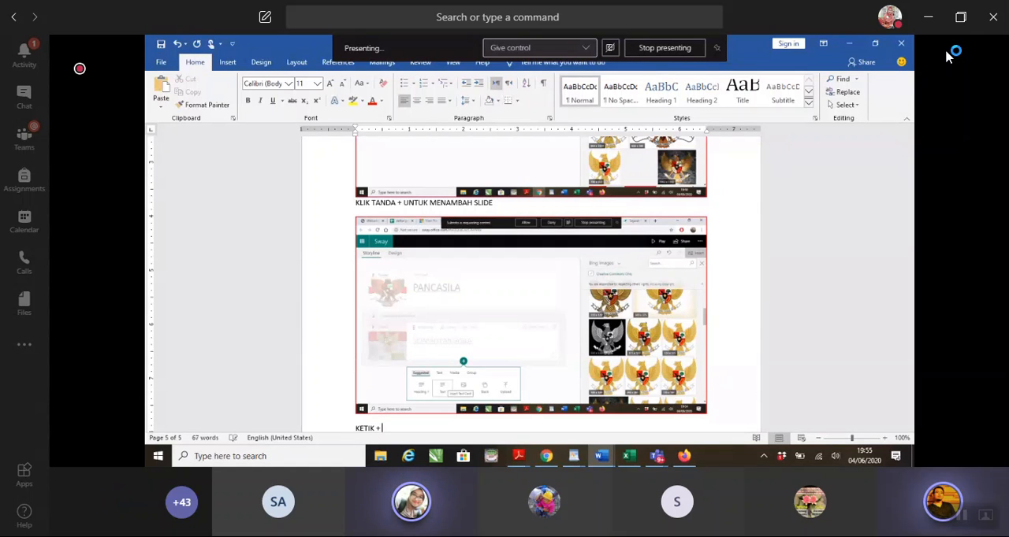
{"action": "type", "text": " TAMBAH S"}
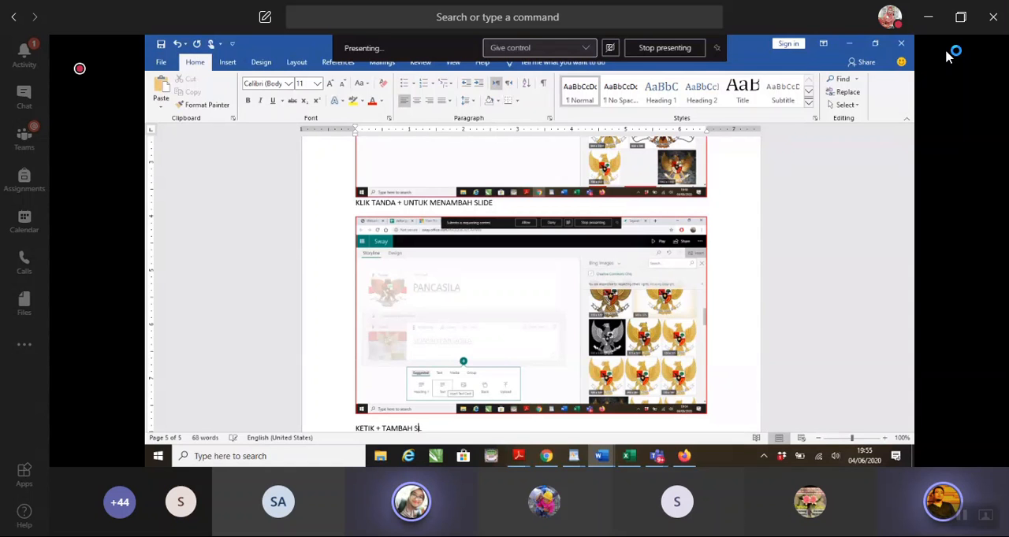
{"action": "type", "text": "LIDE > TE"}
{"action": "key", "text": "BackSpace"}
{"action": "type", "text": "KS"}
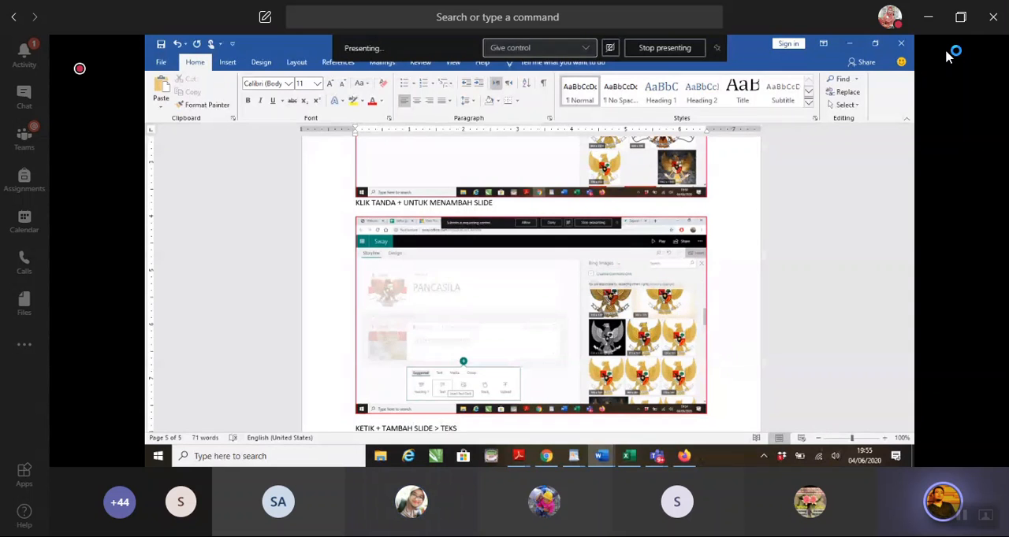
Add a text card below the SEJARAH PANCASILA heading in Sway, fill it with the article's three introductory paragraphs, and return to the Word tutorial
{"action": "key", "text": "Return"}
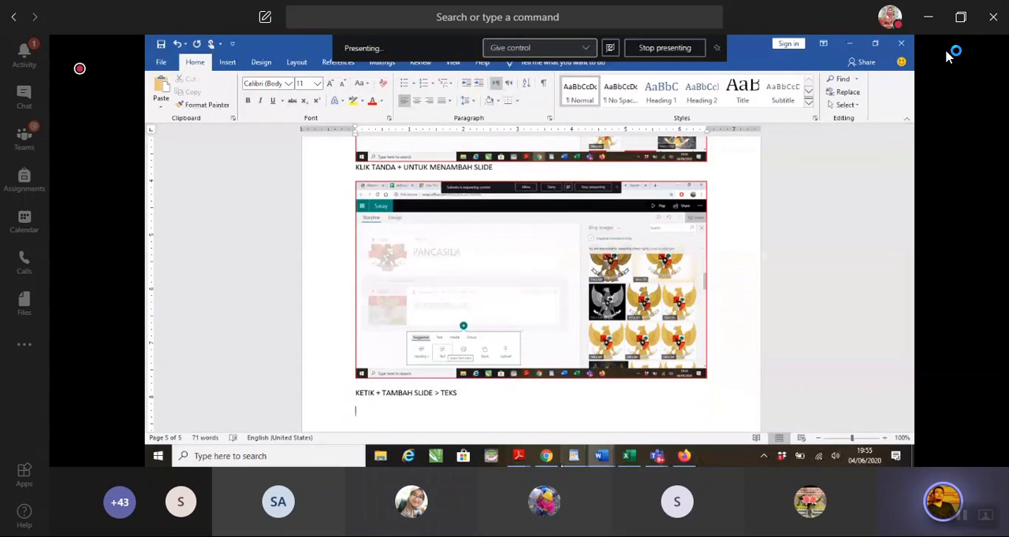
{"action": "left_click", "coordinate": [546, 456]}
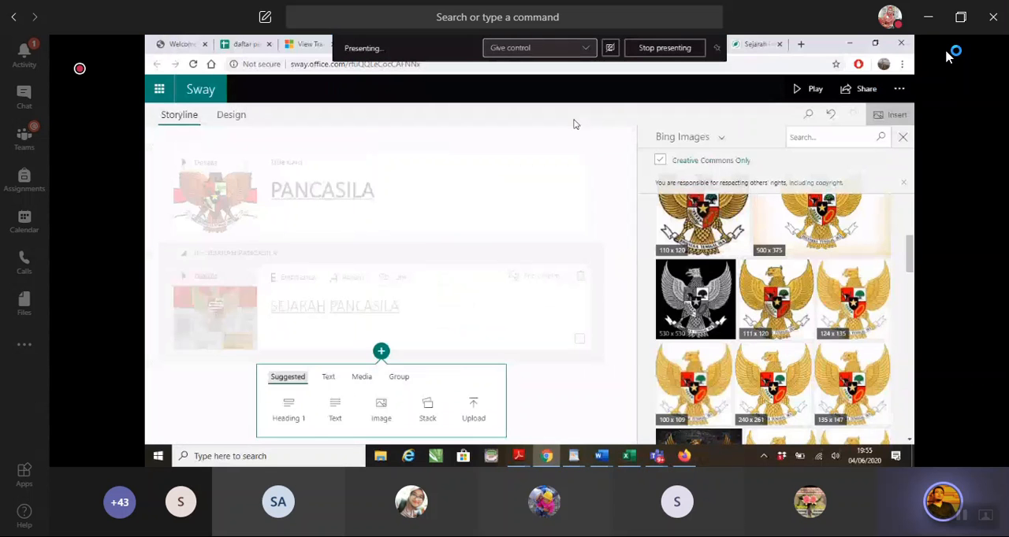
{"action": "left_click", "coordinate": [575, 121]}
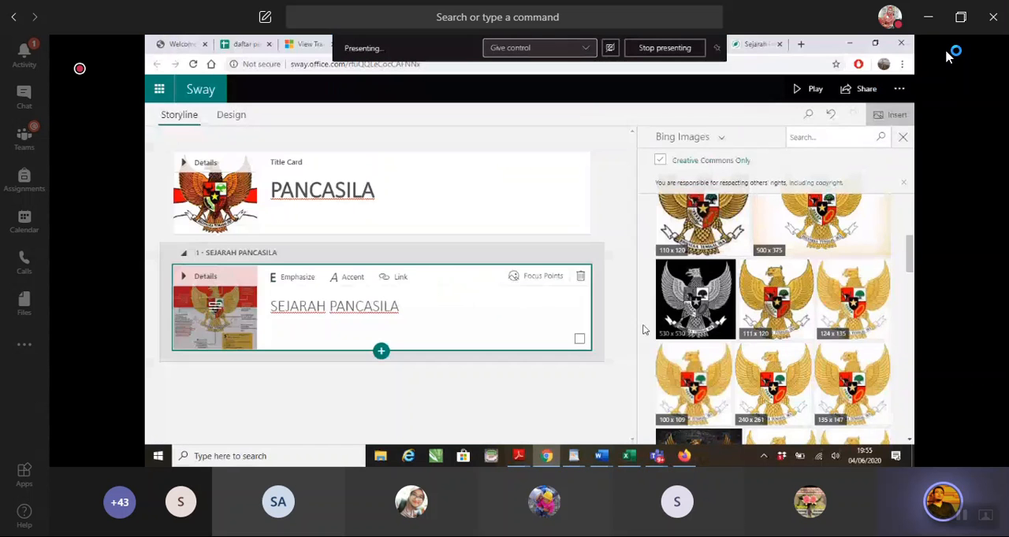
{"action": "left_click", "coordinate": [380, 352]}
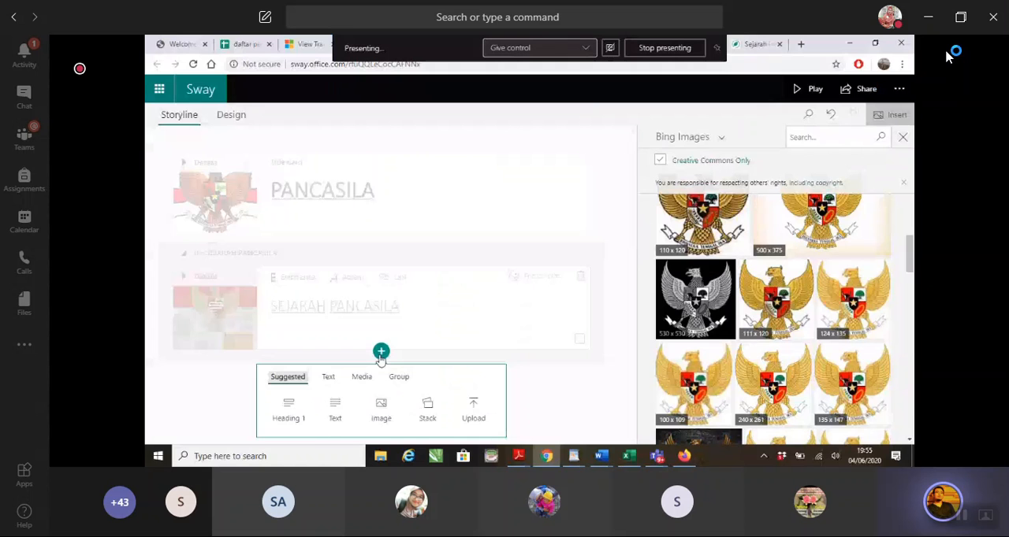
{"action": "left_click", "coordinate": [754, 45]}
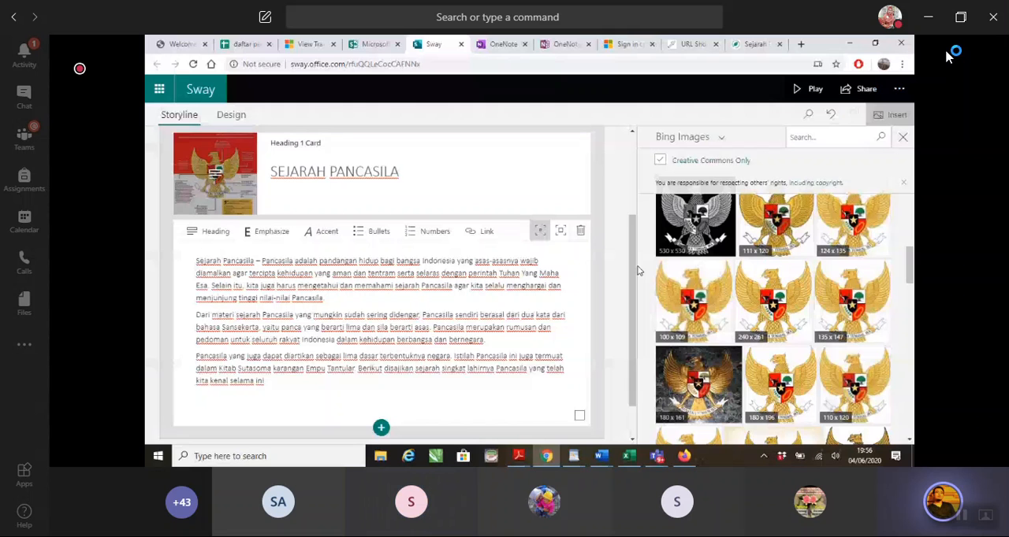
{"action": "left_click", "coordinate": [602, 455]}
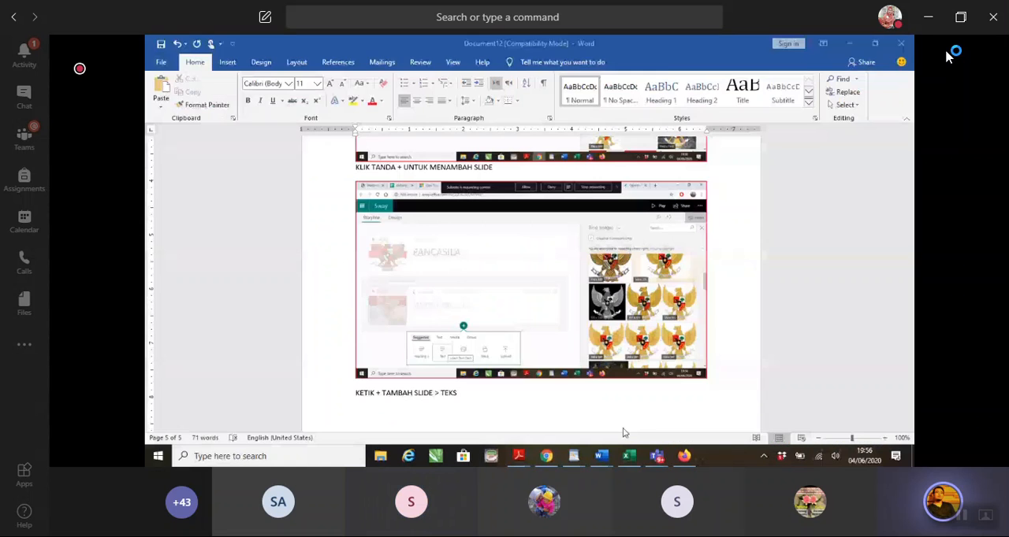